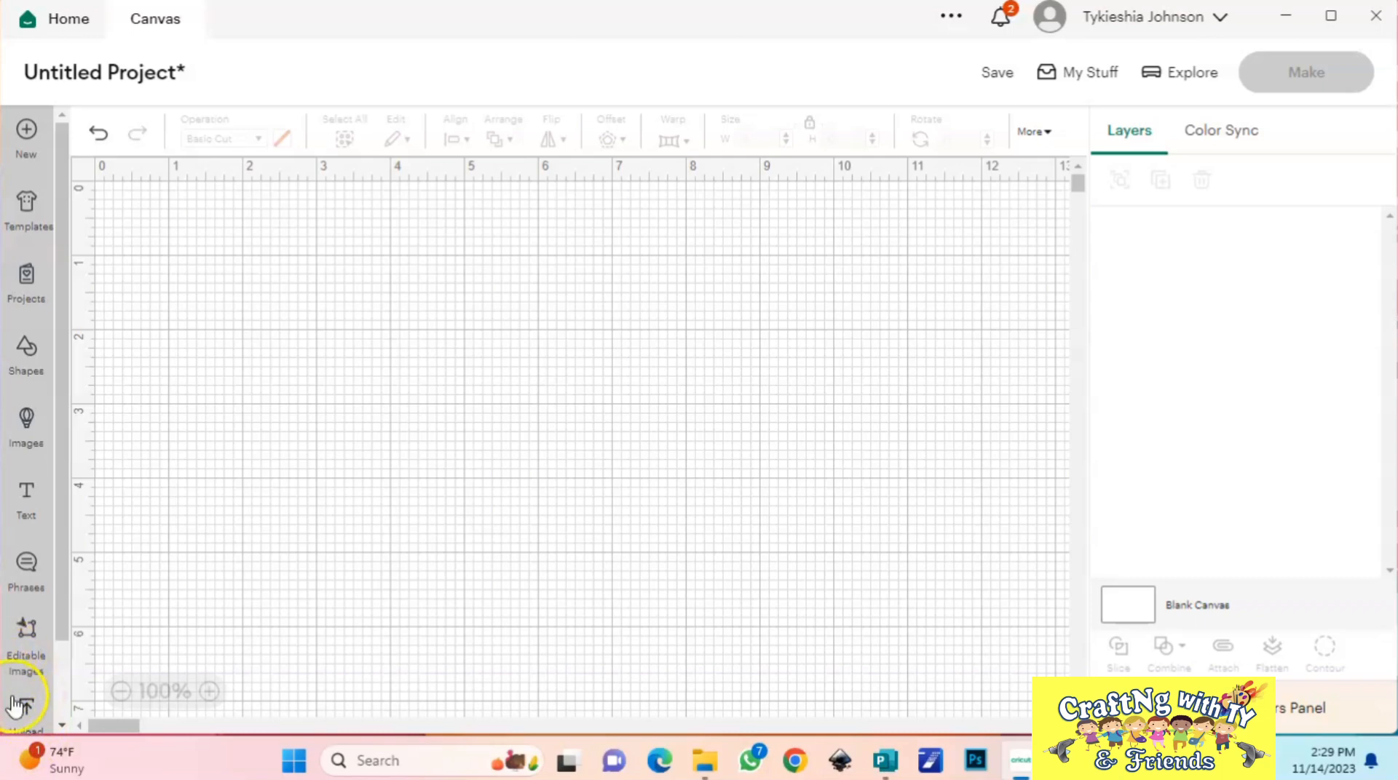
# Step: Add the bounce house castle image from the recent uploads to the canvas
pyautogui.scroll(-2, 14, 706)
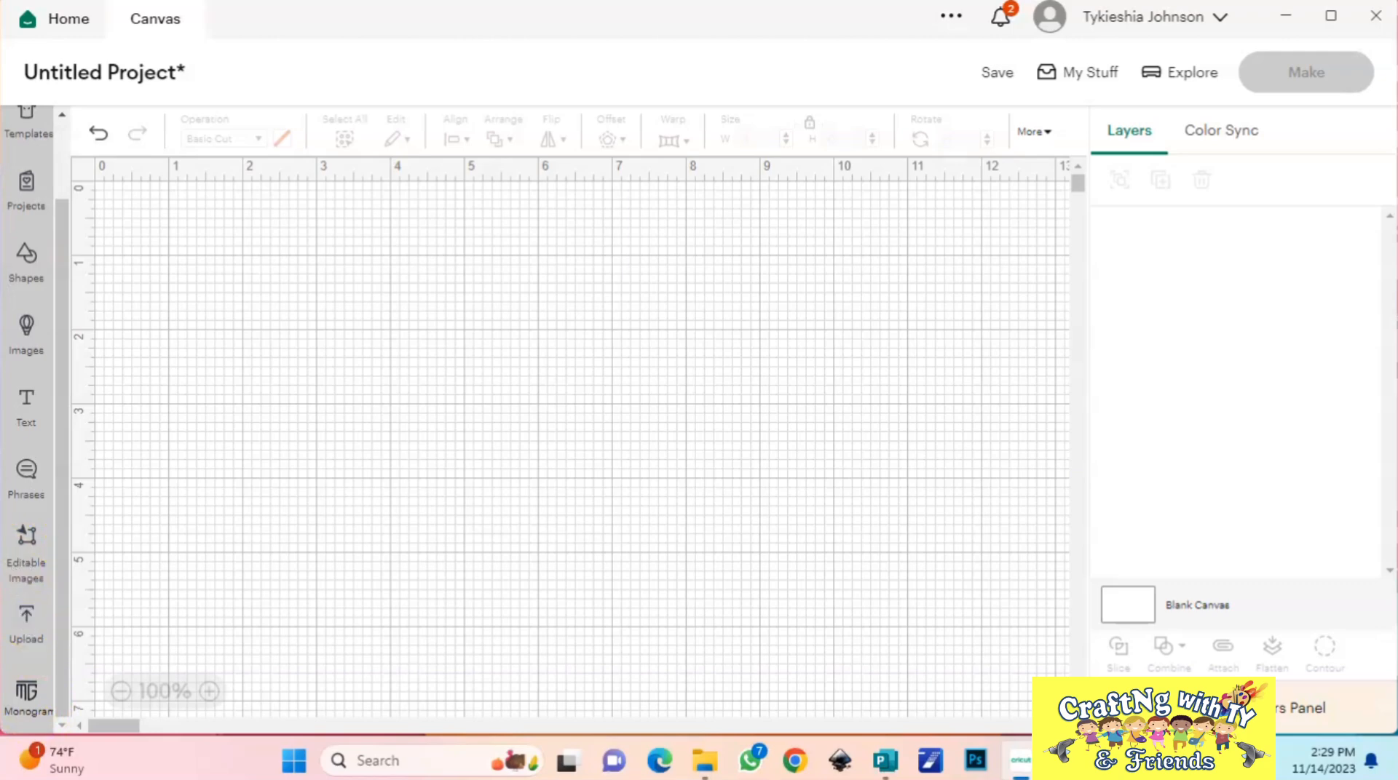
pyautogui.click(26, 625)
pyautogui.scroll(-2, 499, 429)
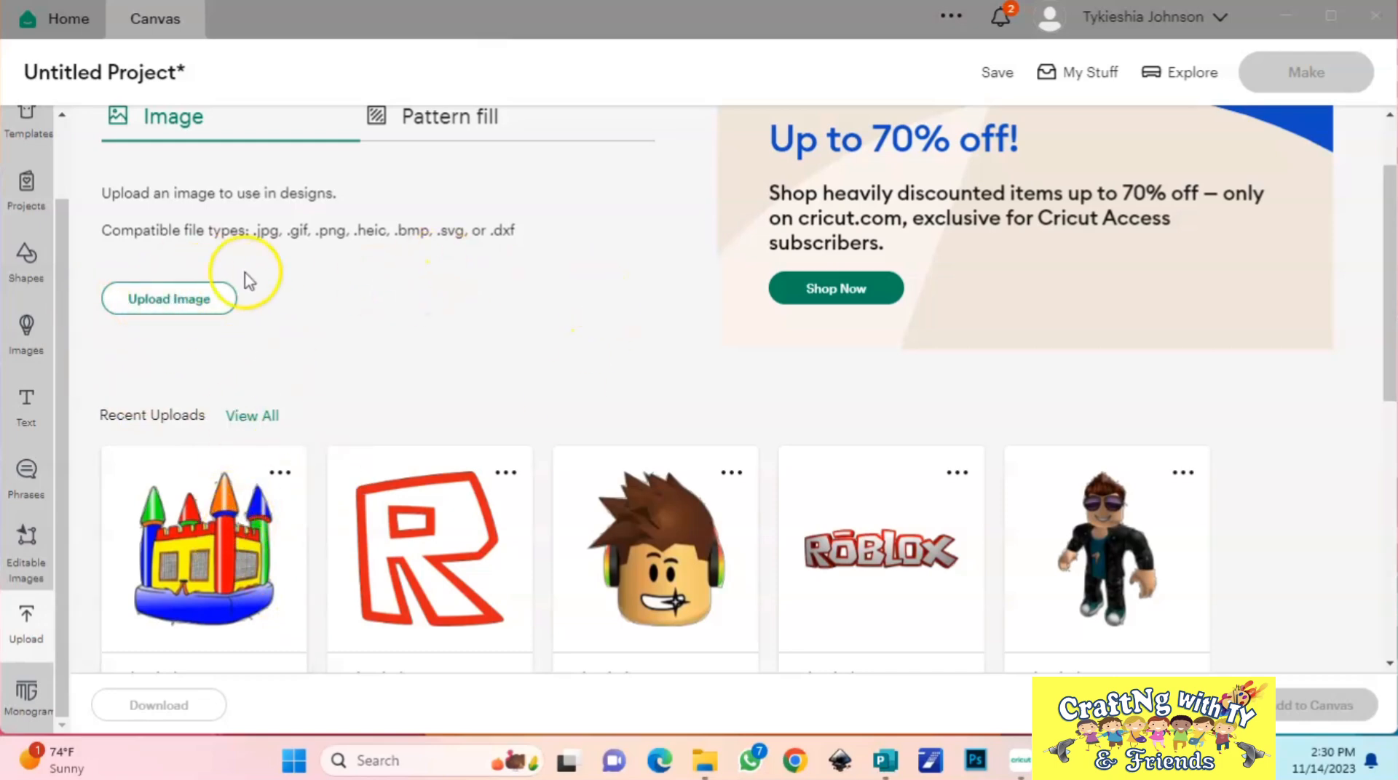
pyautogui.click(229, 540)
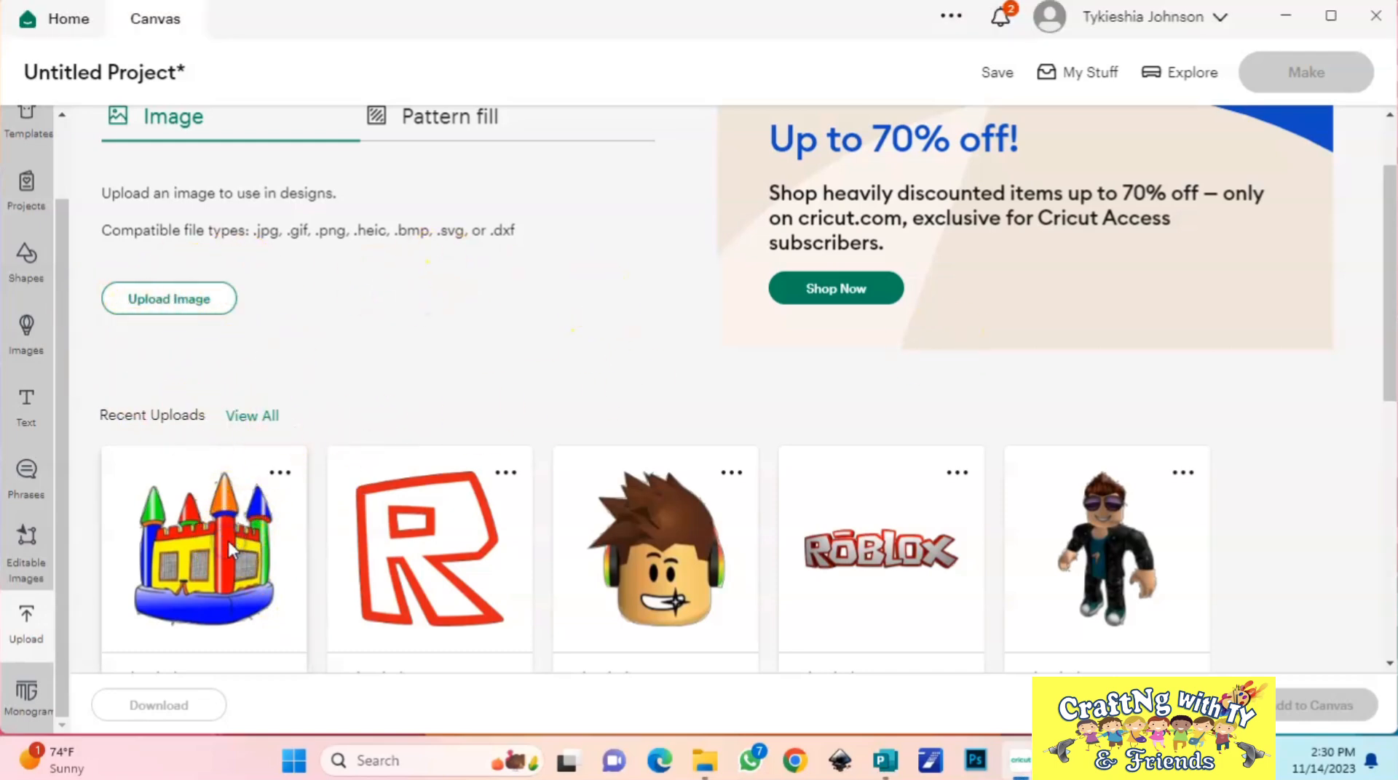
pyautogui.click(1297, 711)
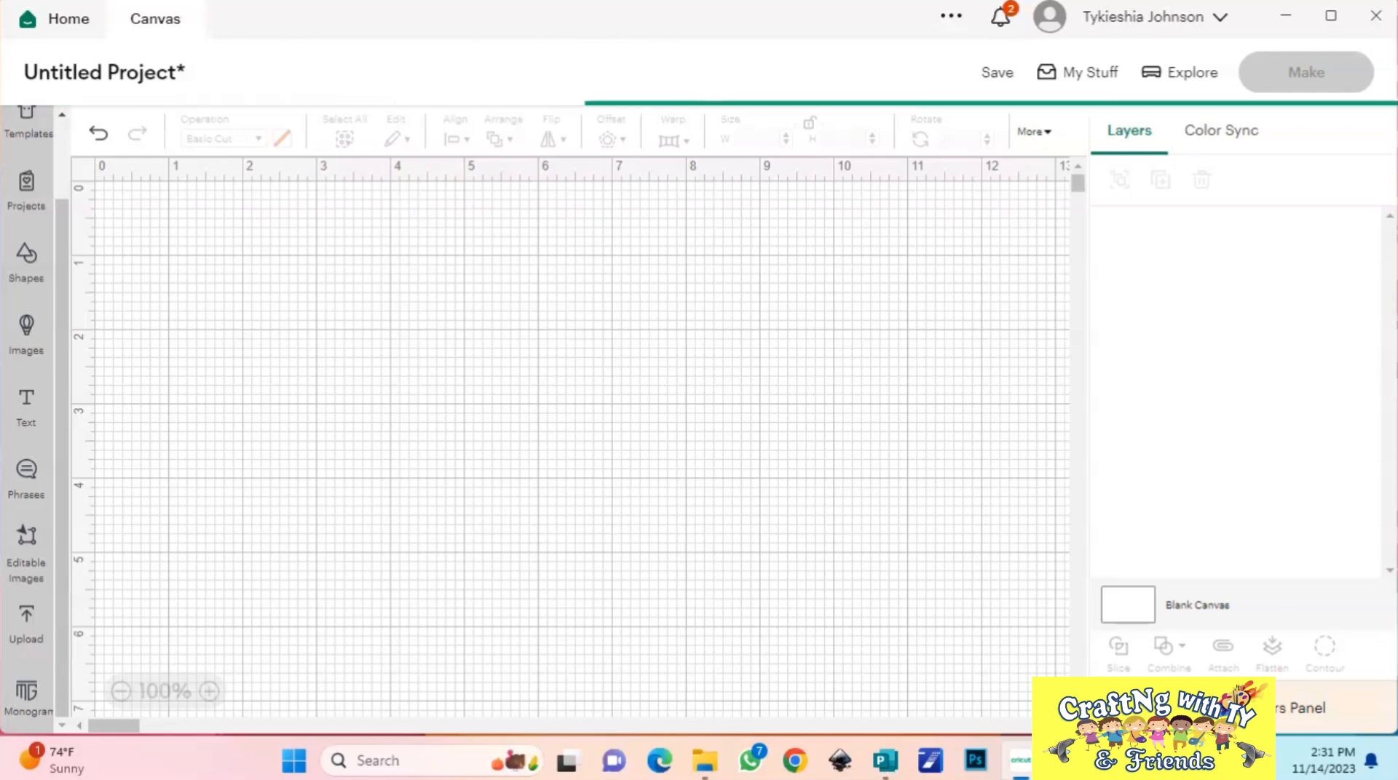
pyautogui.click(840, 430)
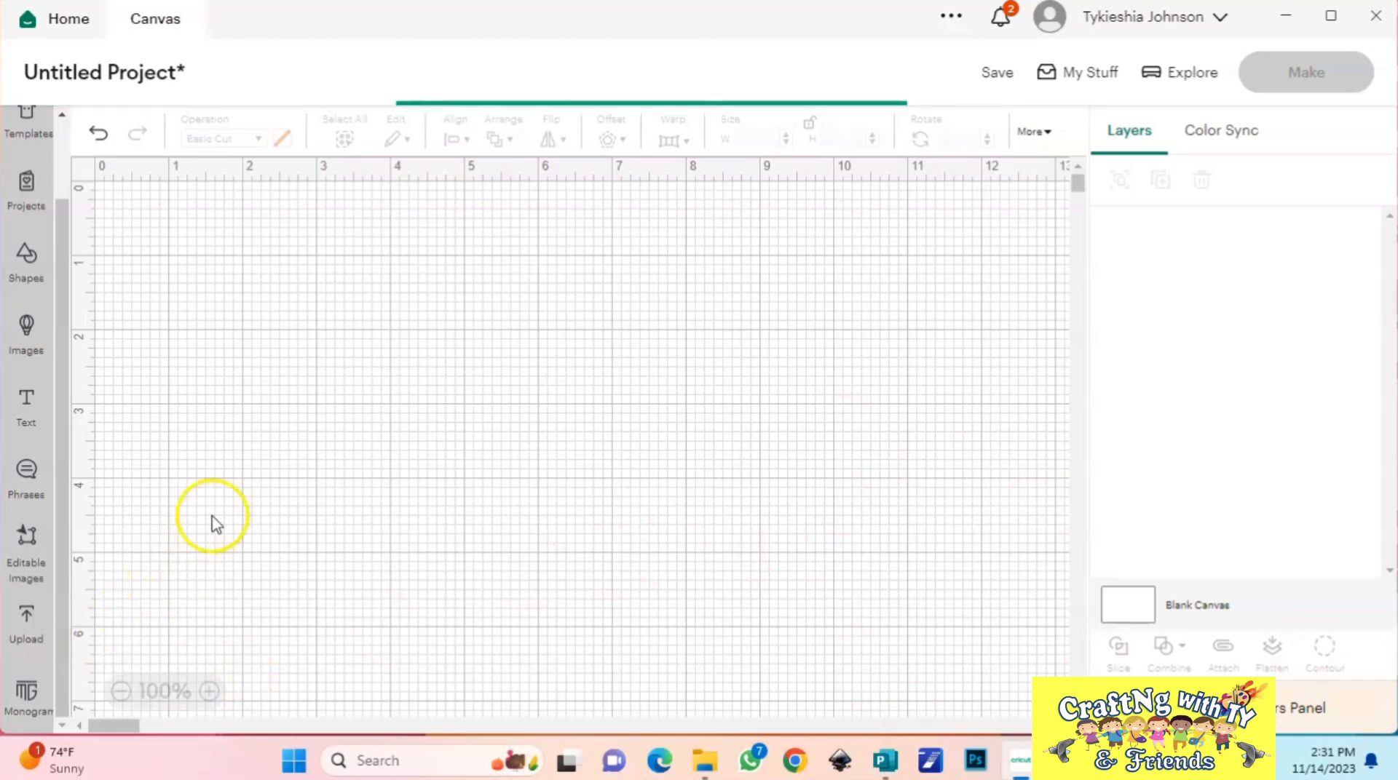
# Step: Move the castle image to the middle of the canvas and set its height to 1.90 in with proportions locked
pyautogui.click(202, 311)
pyautogui.moveTo(201, 311); pyautogui.dragTo(628, 401)
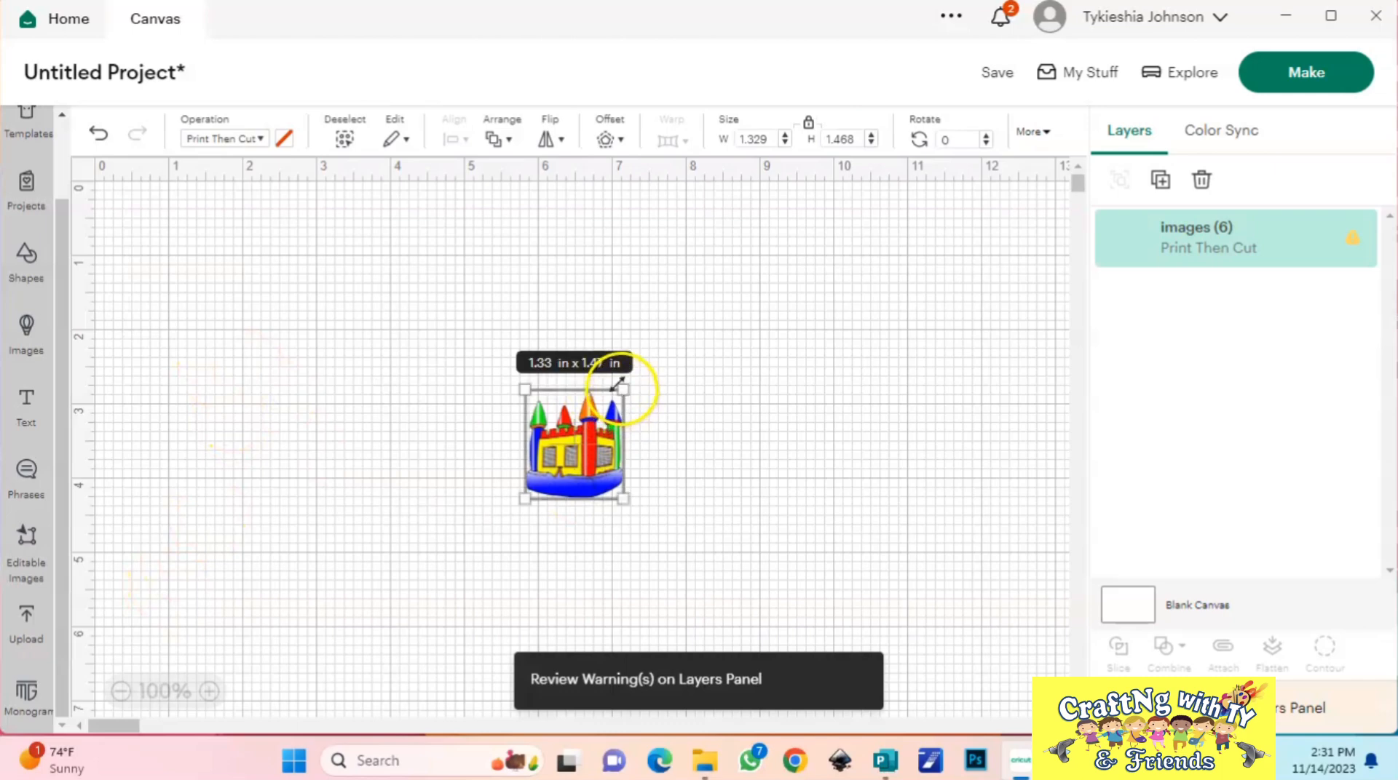
pyautogui.click(840, 138)
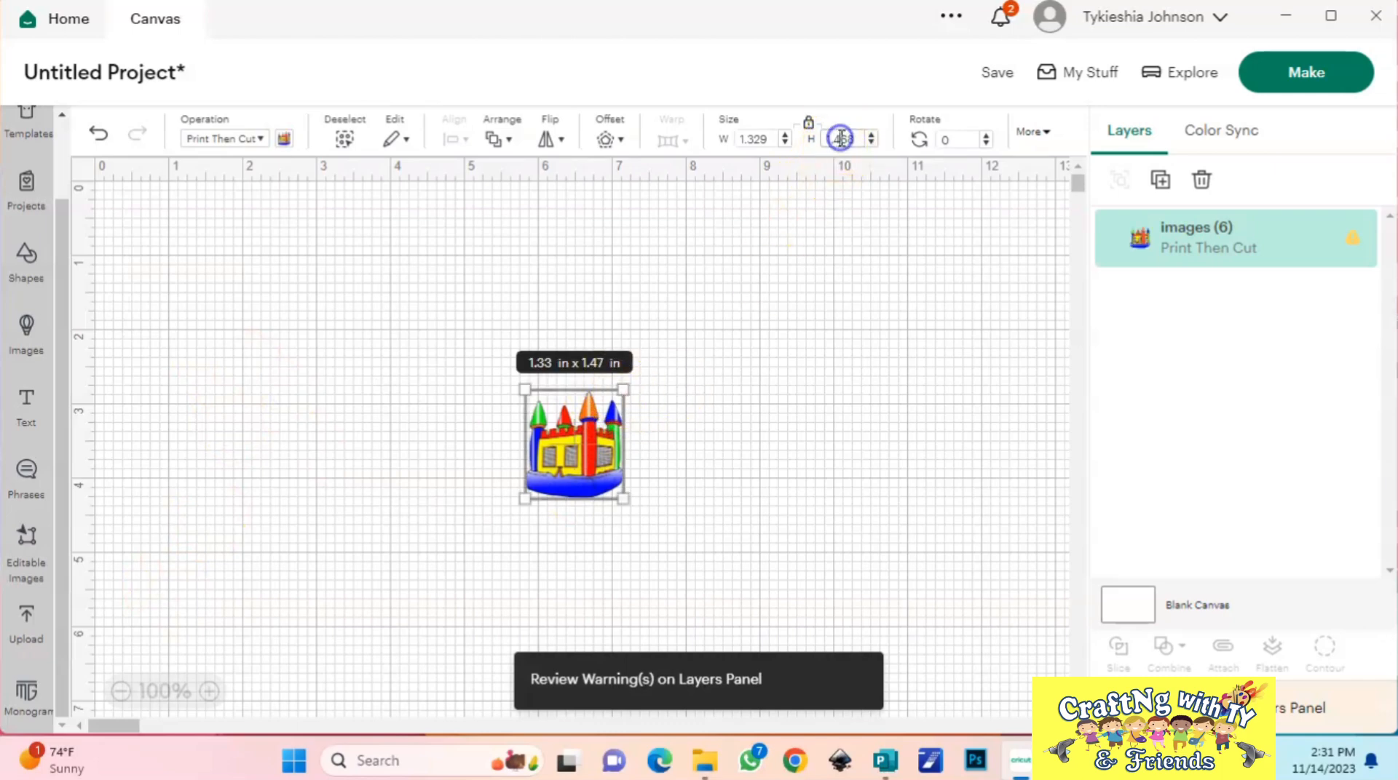
pyautogui.doubleClick(840, 138)
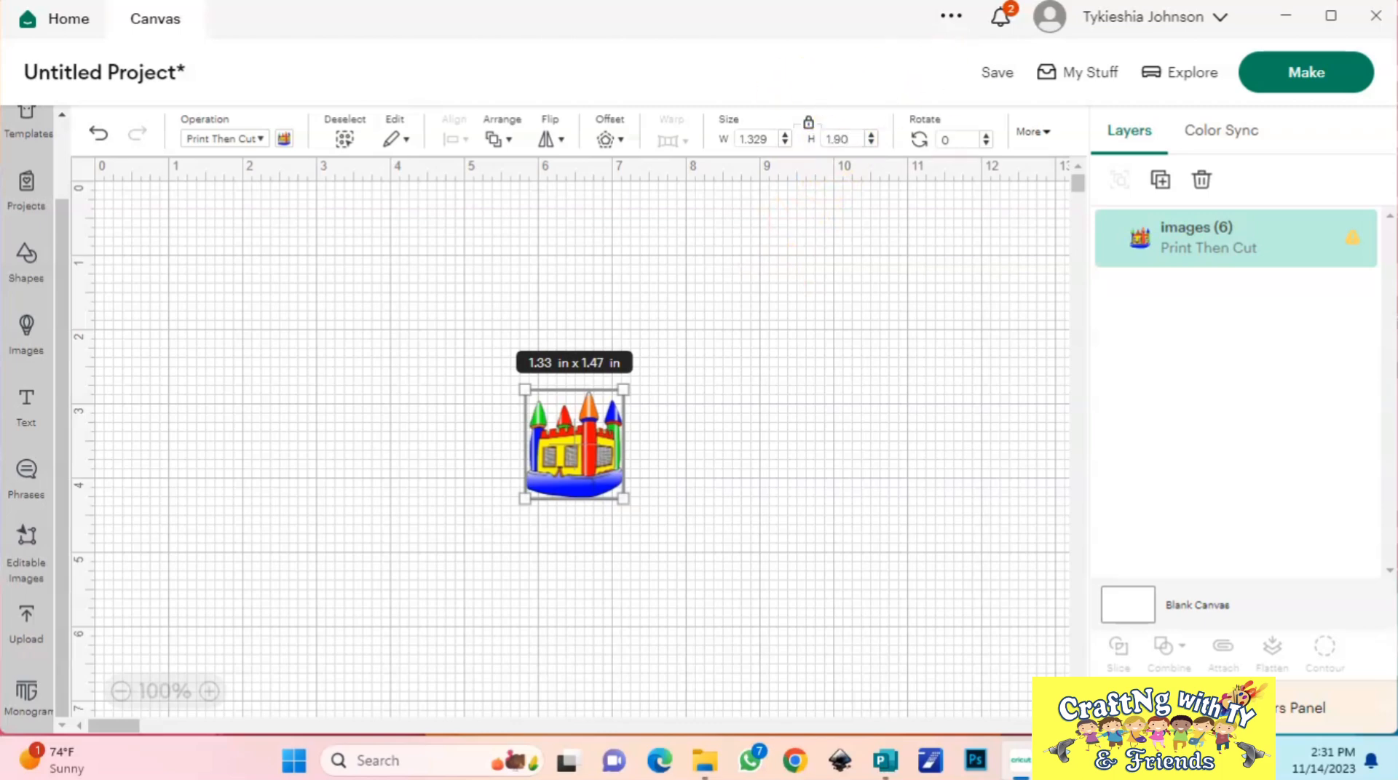
pyautogui.press('Return')
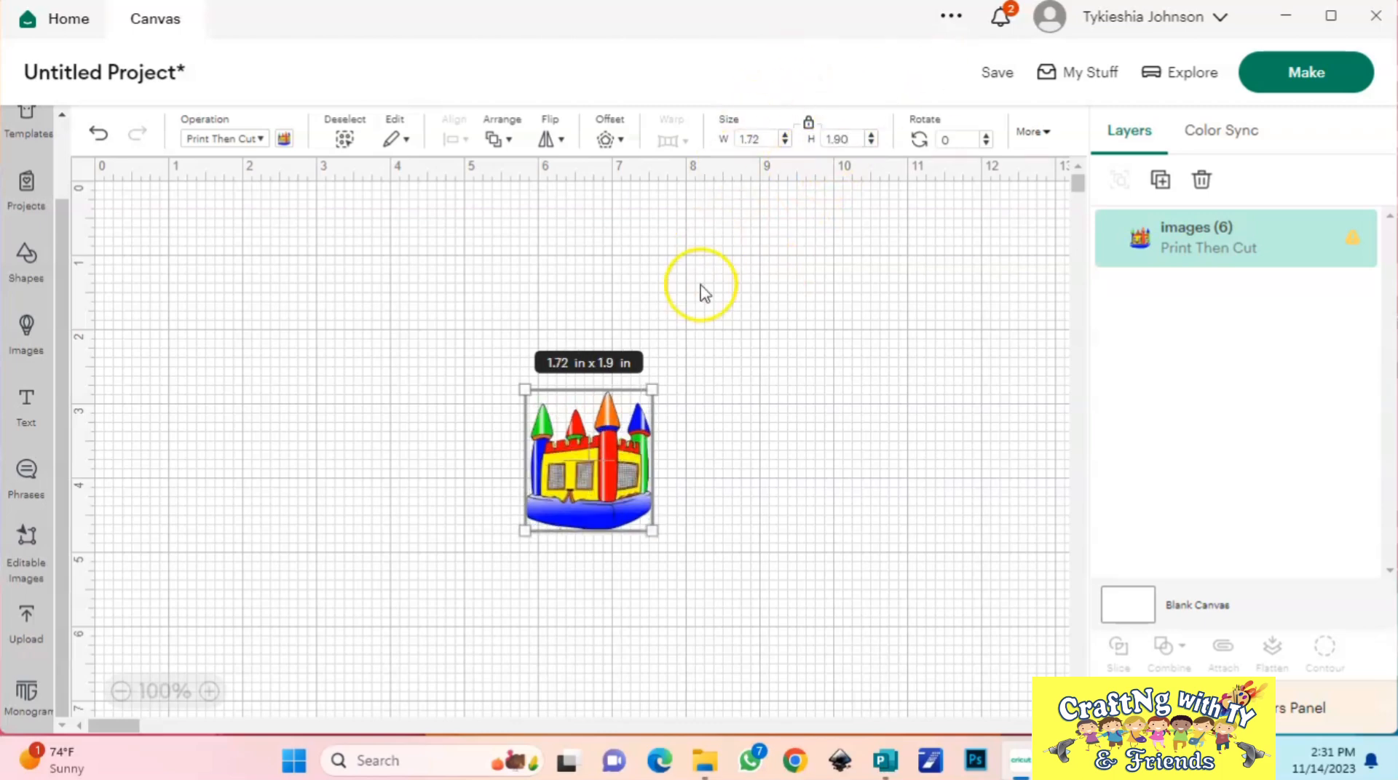
# Step: Apply a 0.03 in offset with rounded corners around the castle image
pyautogui.click(615, 149)
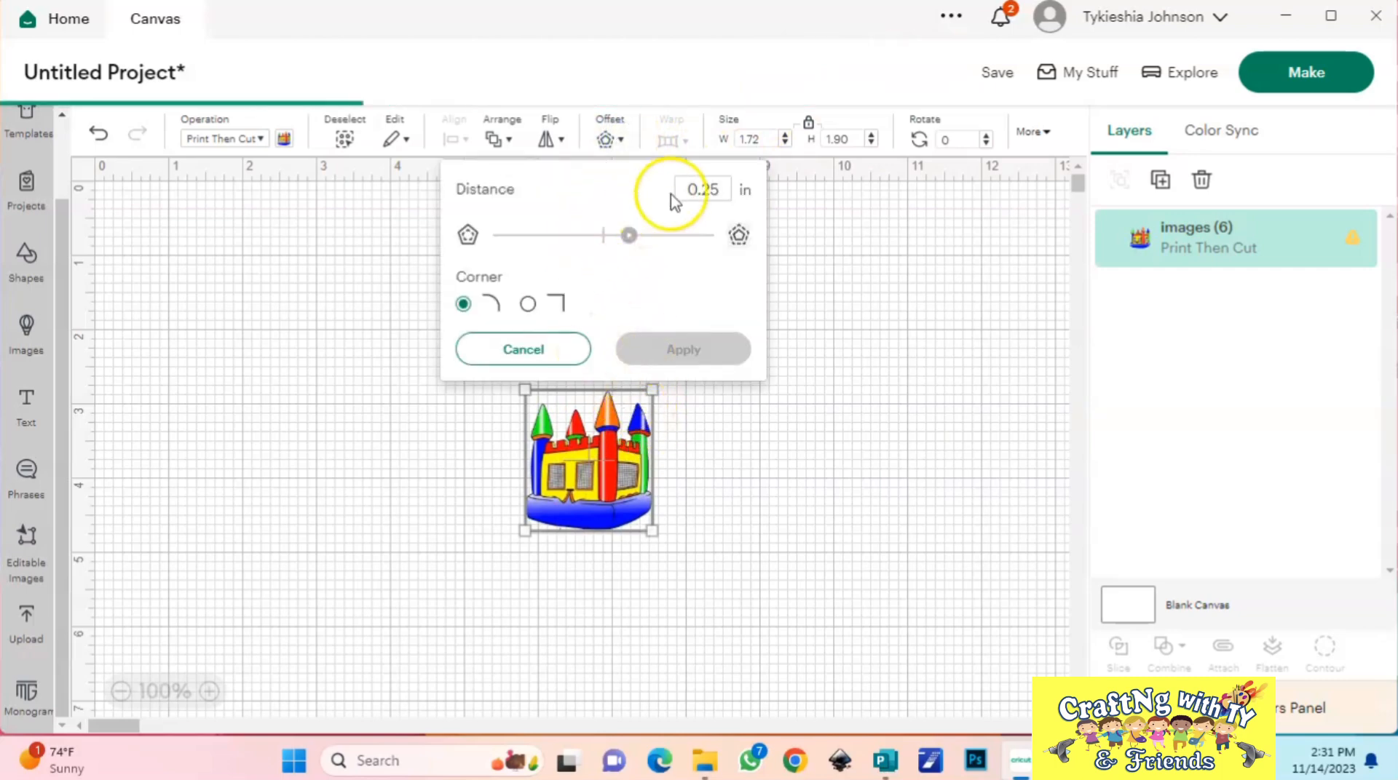
pyautogui.click(720, 188)
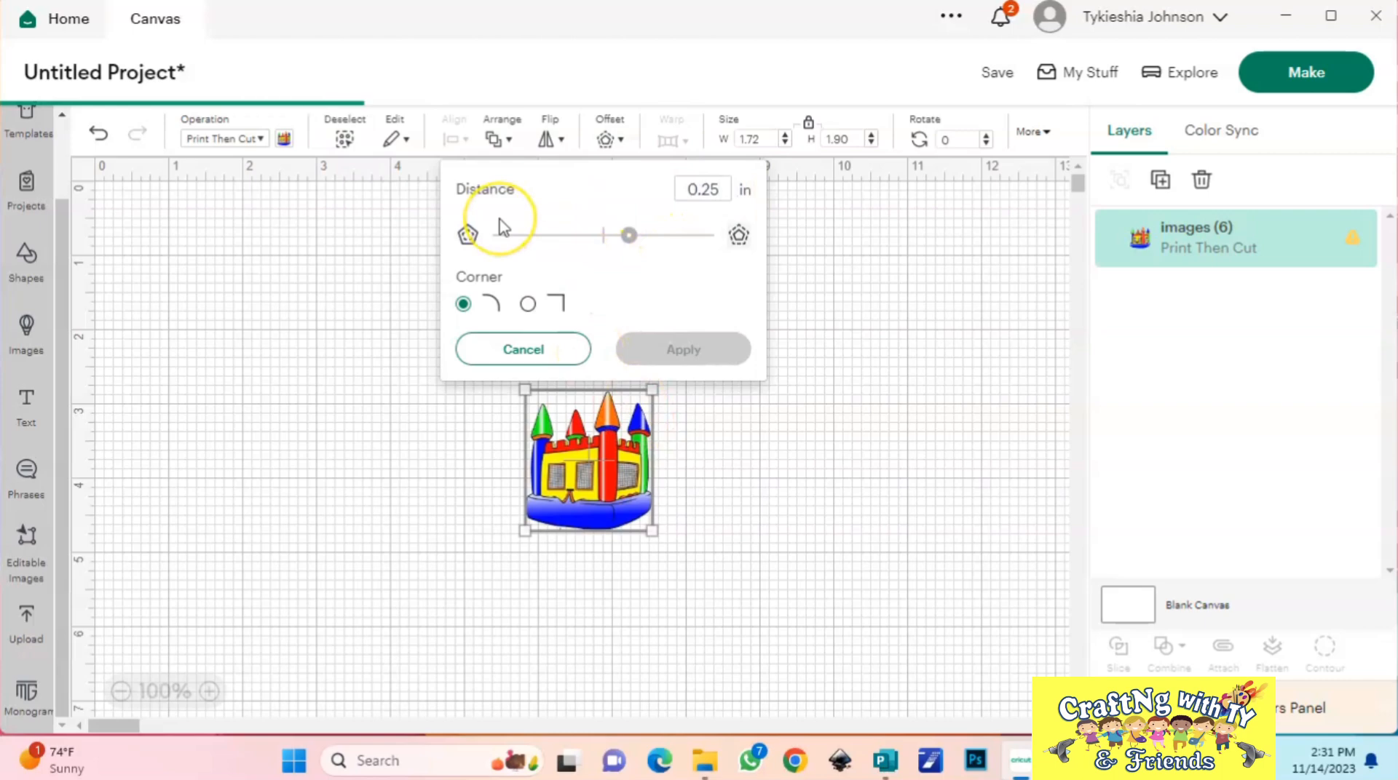
pyautogui.press('BackSpace')
pyautogui.press('BackSpace')
pyautogui.write('03')
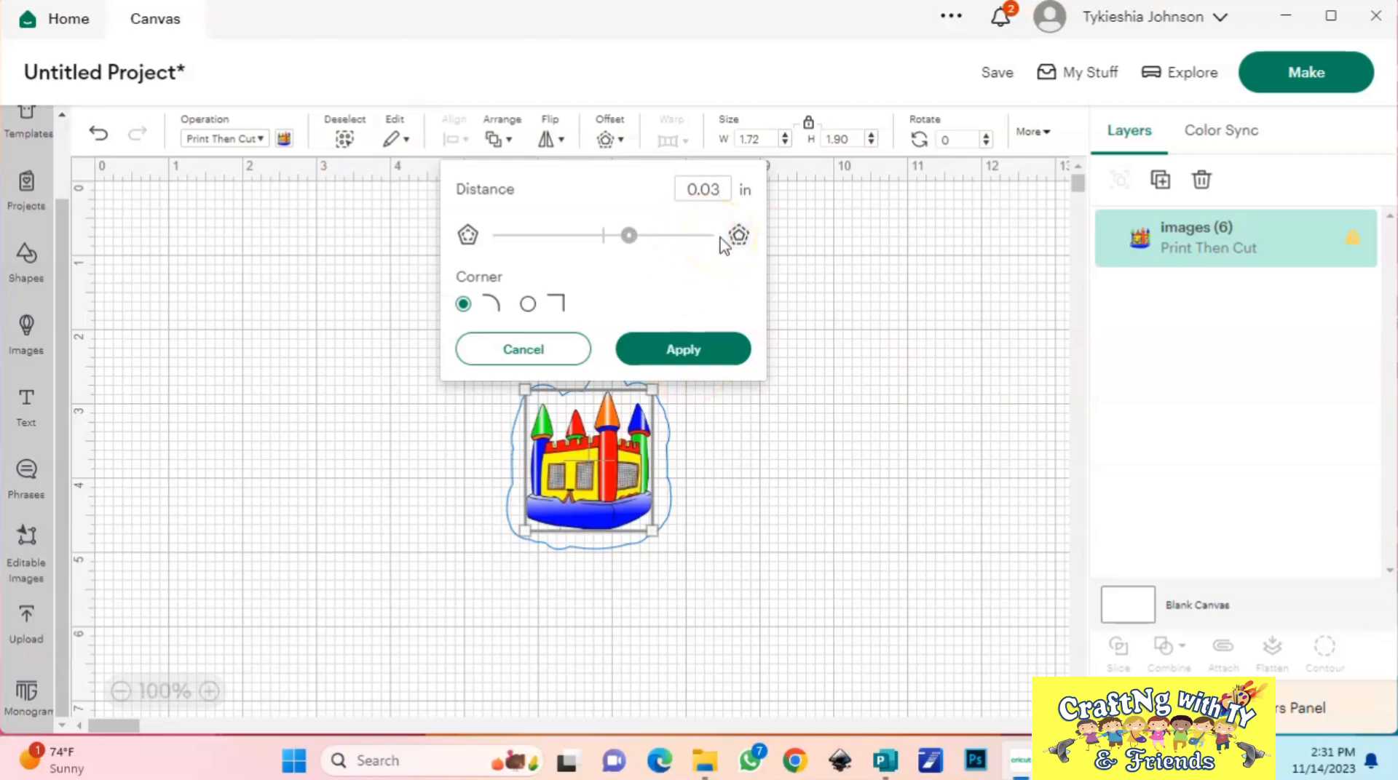
pyautogui.click(678, 237)
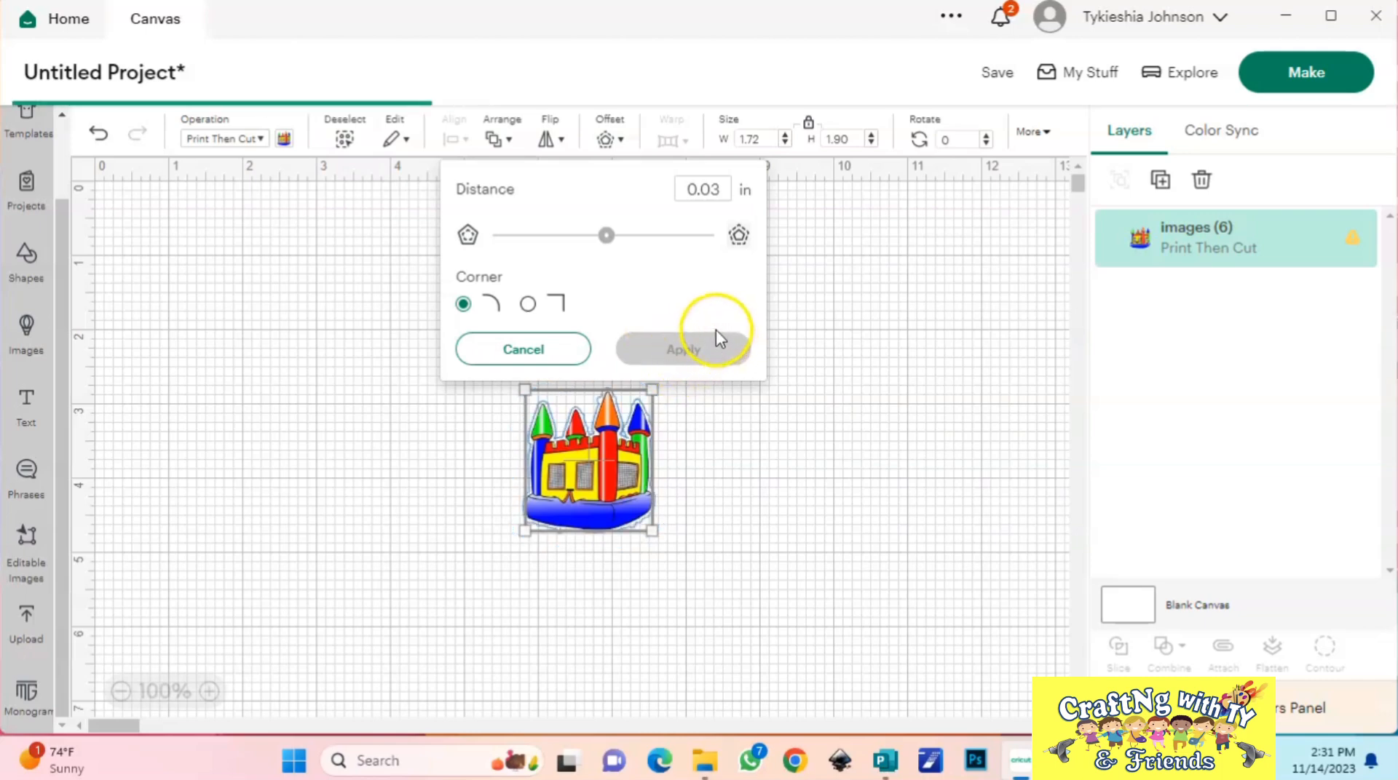
pyautogui.click(712, 354)
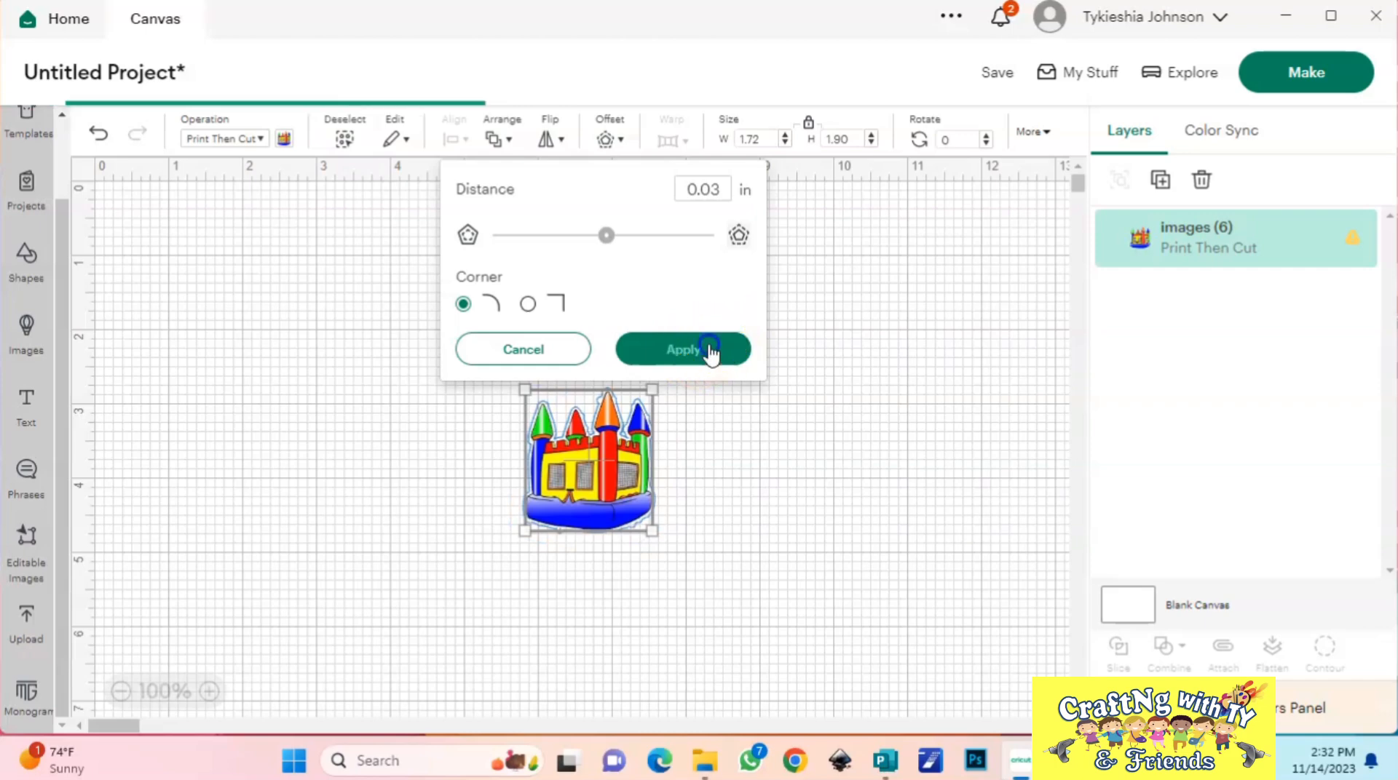
# Step: Color the castle's offset white and flatten all the layers into one printable image
pyautogui.click(284, 140)
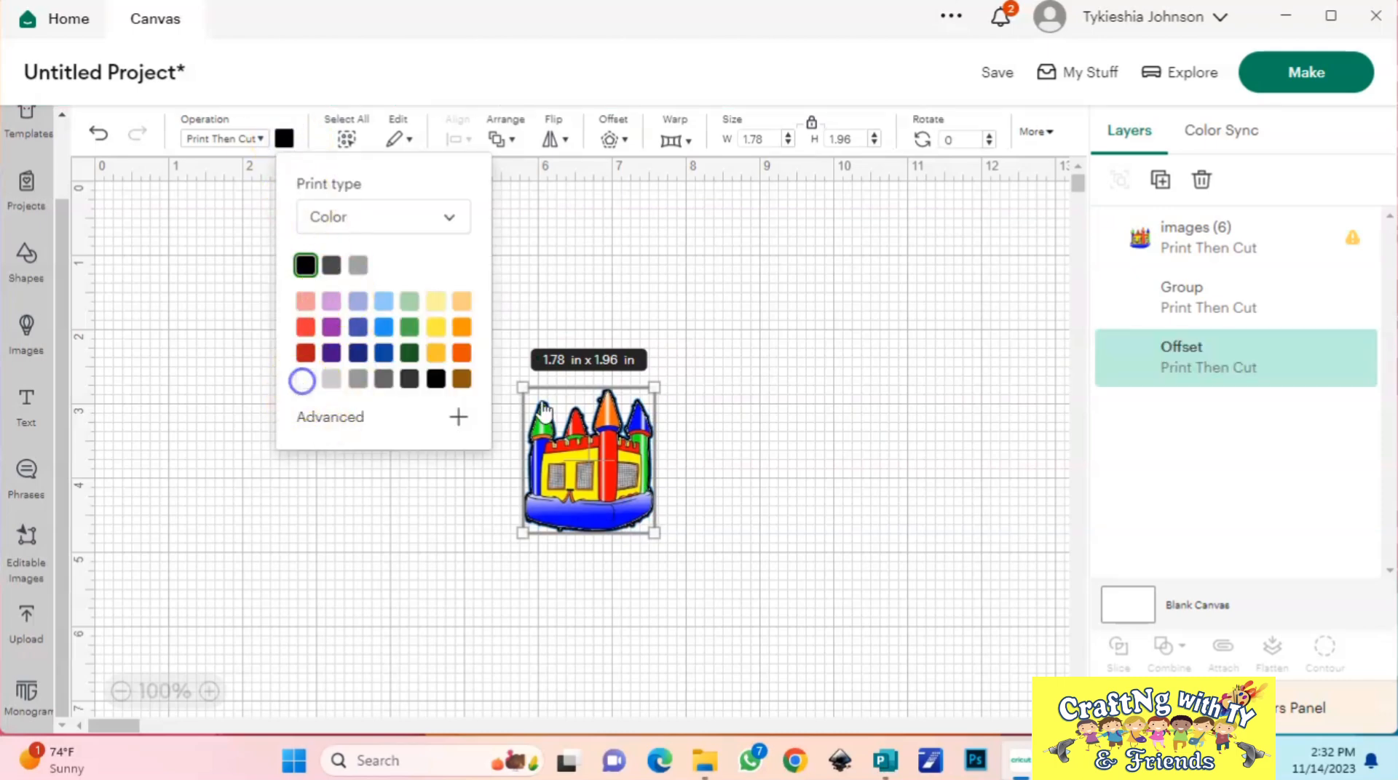
pyautogui.click(303, 382)
pyautogui.moveTo(681, 344); pyautogui.dragTo(601, 470)
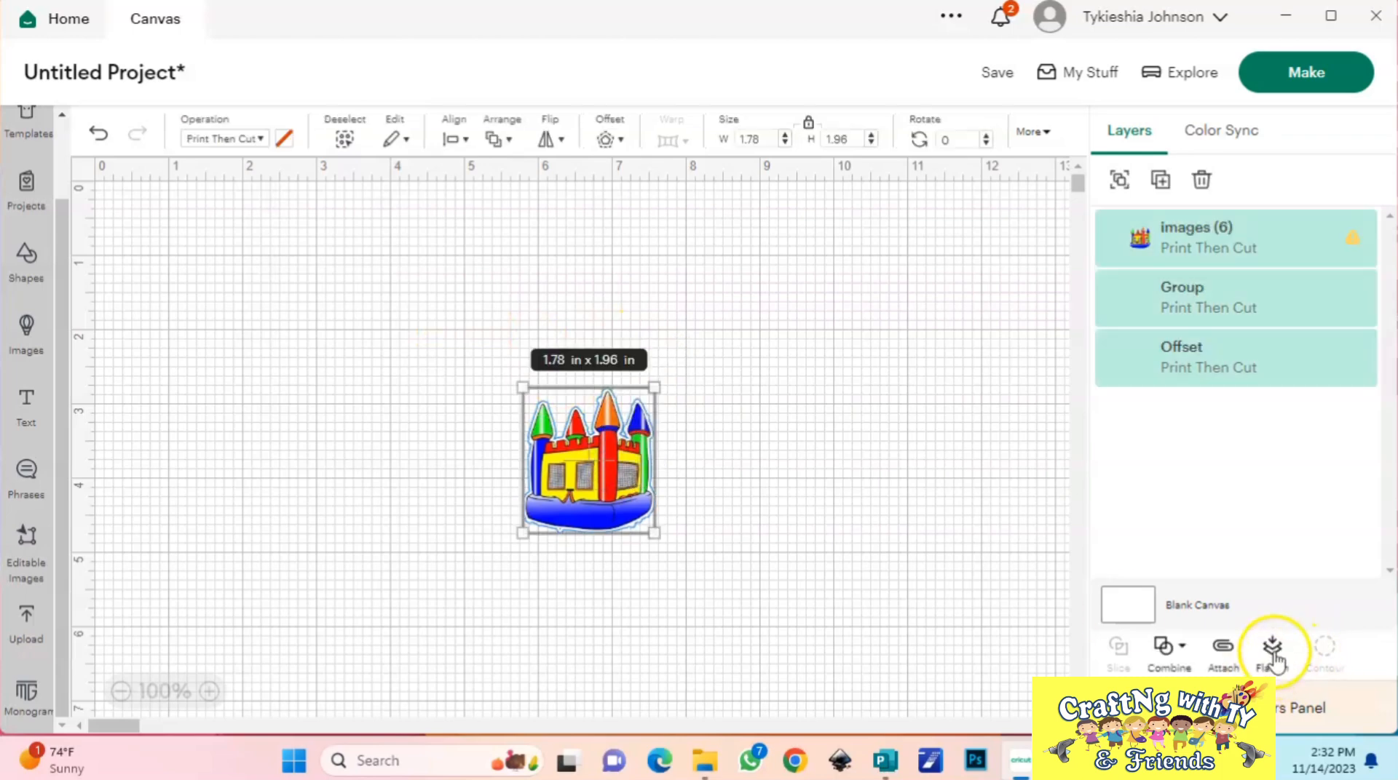
pyautogui.click(830, 468)
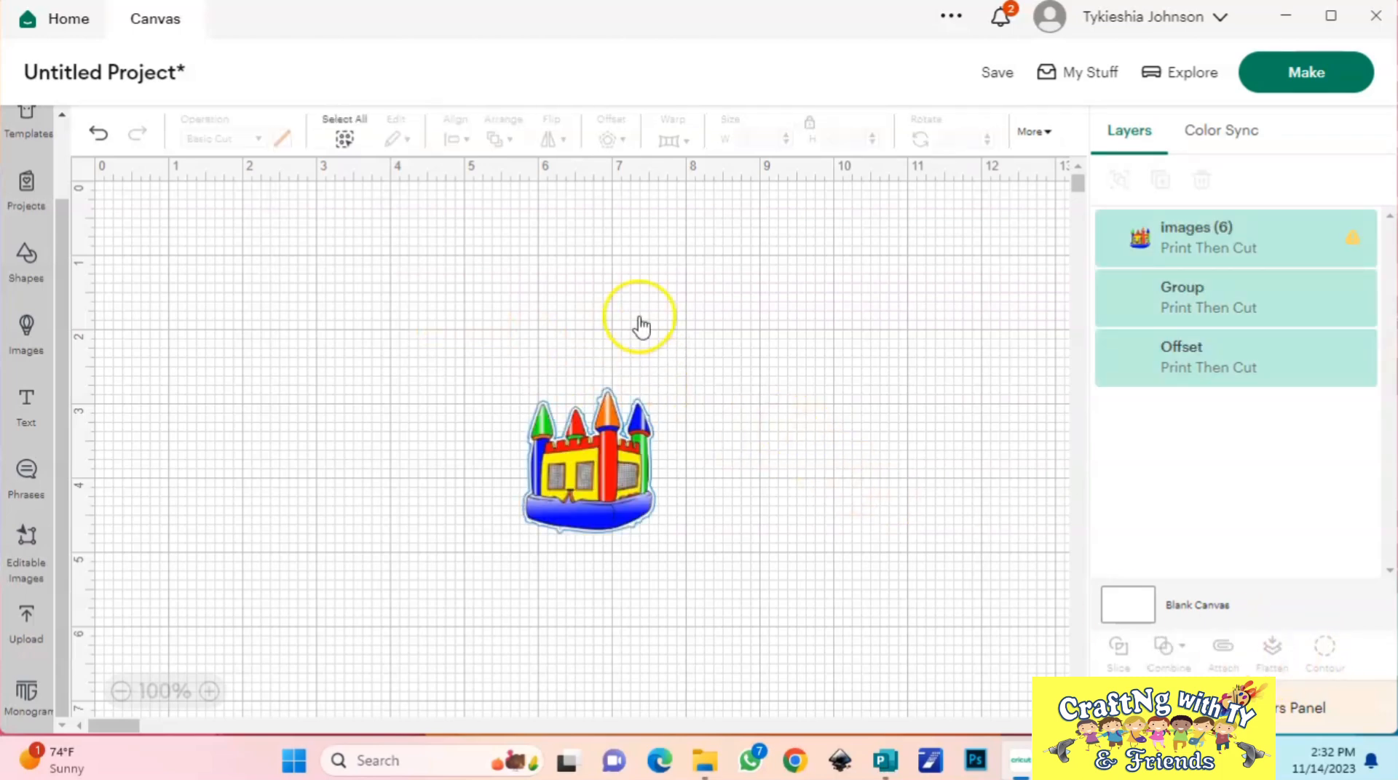
# Step: Try a 0.181 in rounded, welded offset around the flattened castle and remove it
pyautogui.click(624, 460)
pyautogui.click(617, 140)
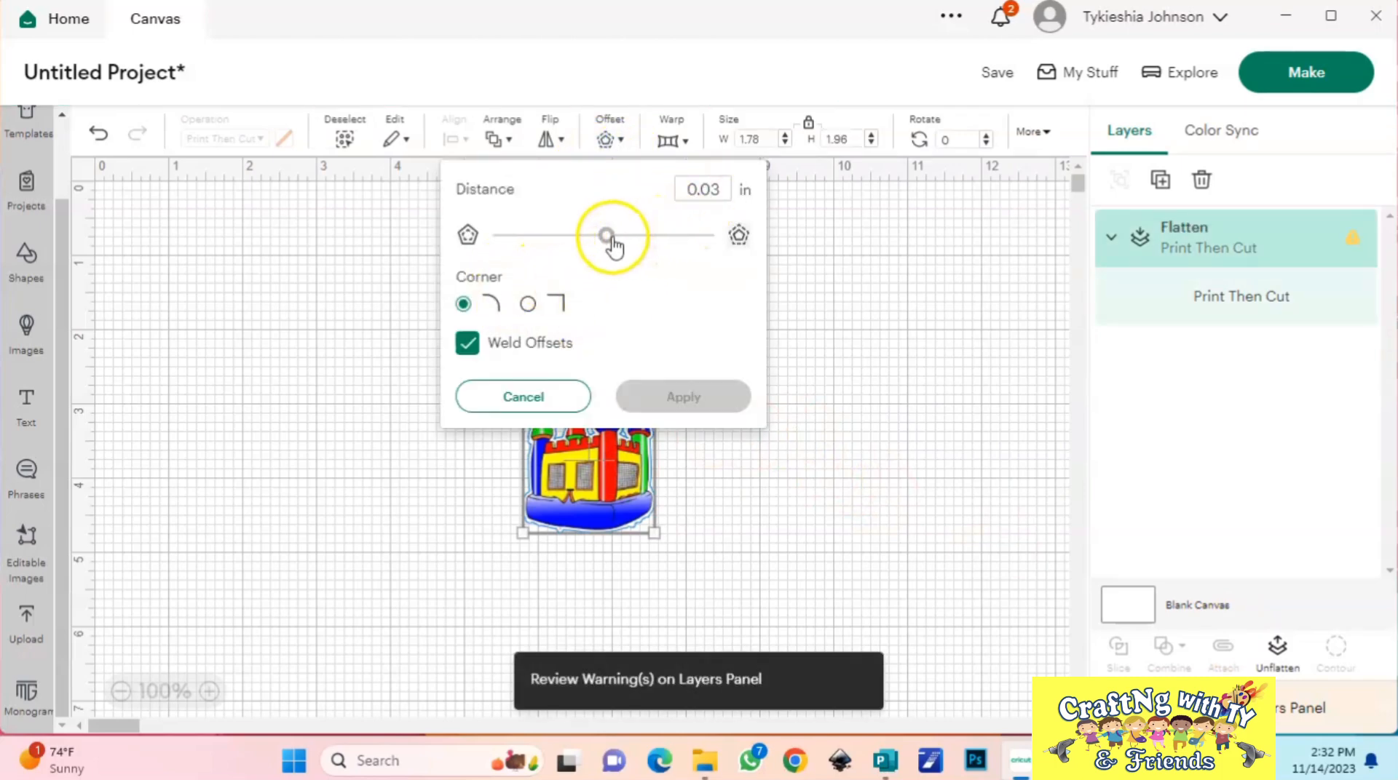
pyautogui.moveTo(613, 246); pyautogui.dragTo(624, 247)
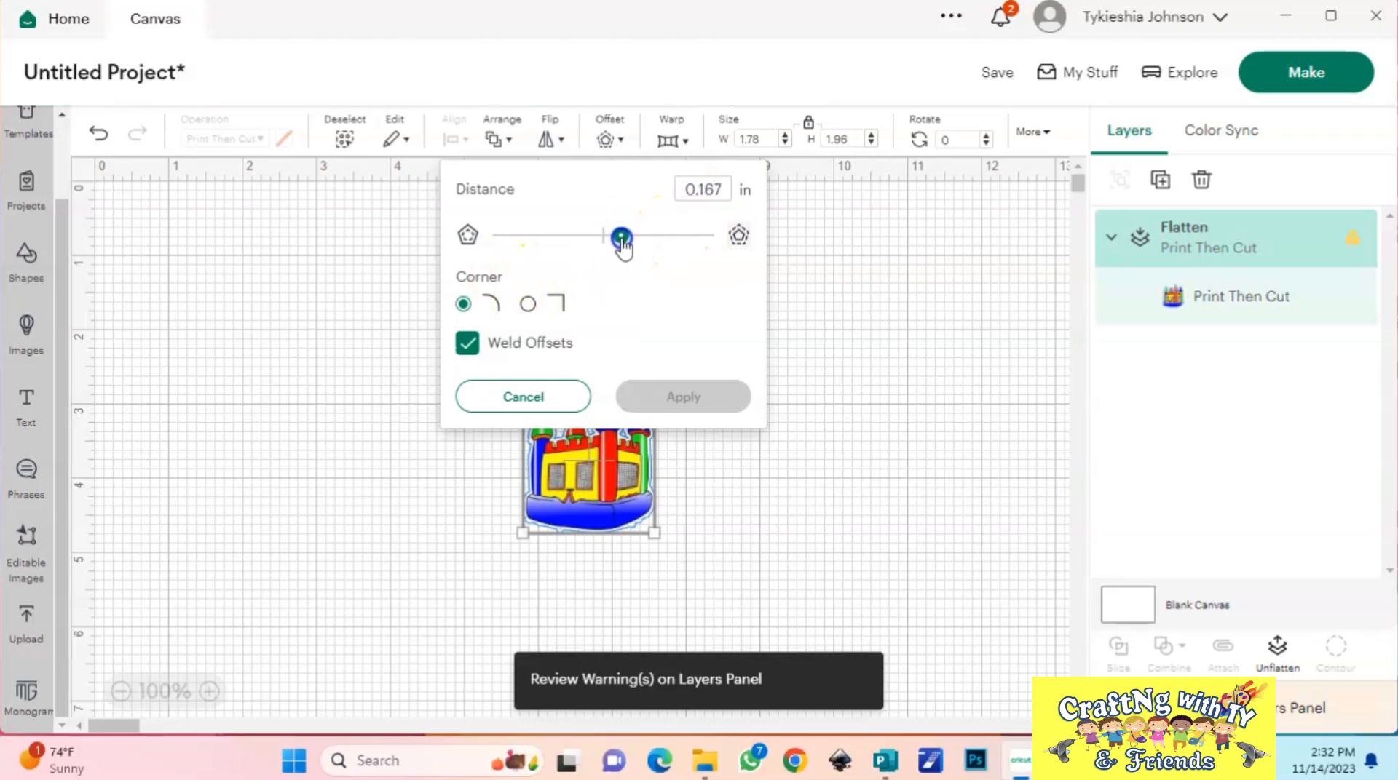
pyautogui.click(652, 302)
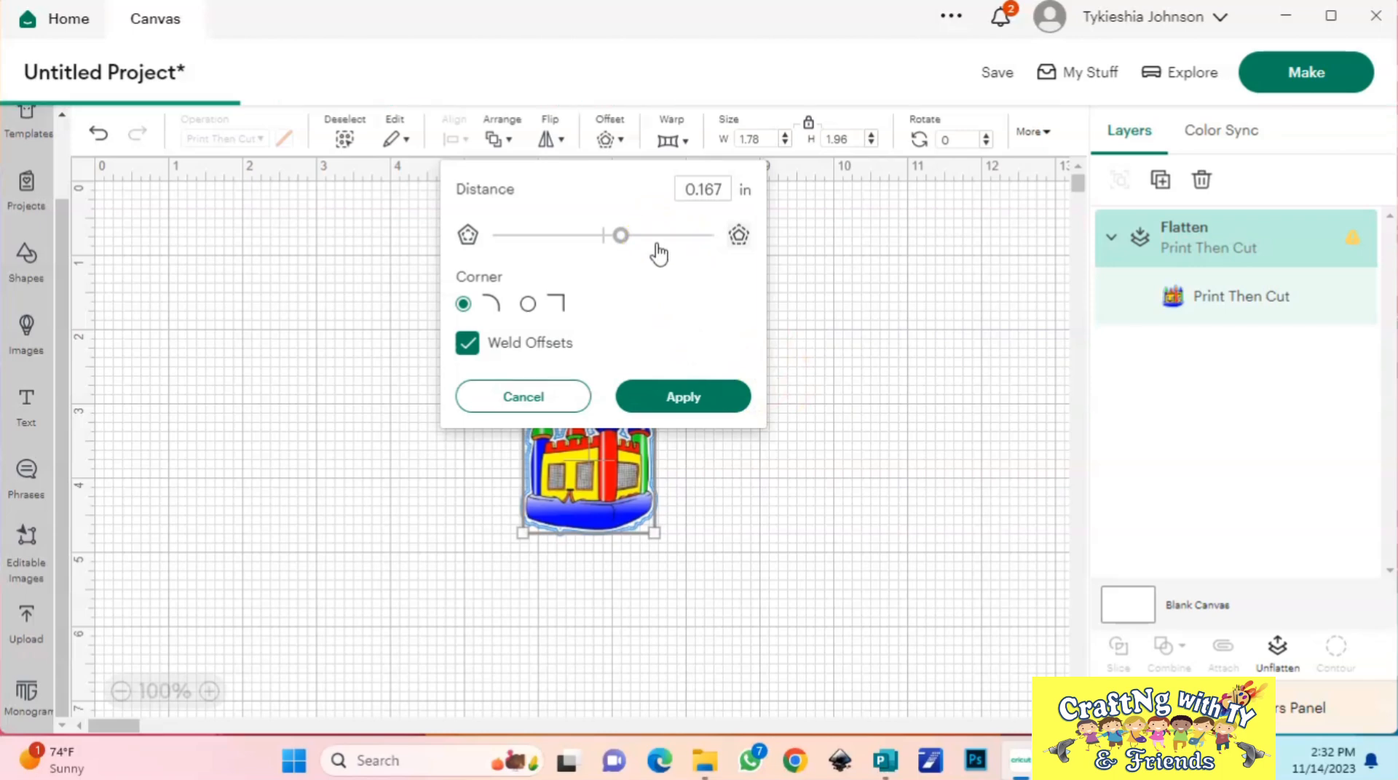
pyautogui.moveTo(626, 246); pyautogui.dragTo(627, 238)
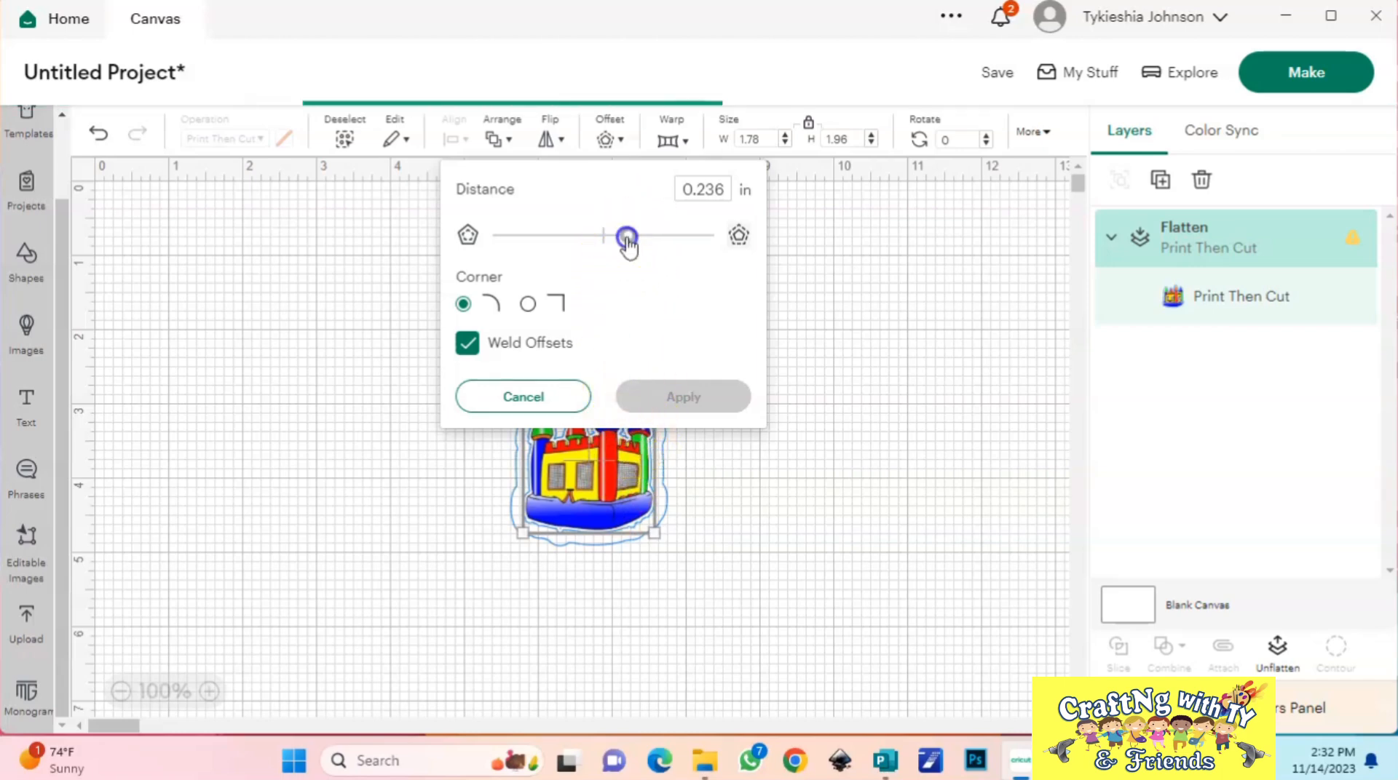
pyautogui.moveTo(628, 244); pyautogui.dragTo(620, 243)
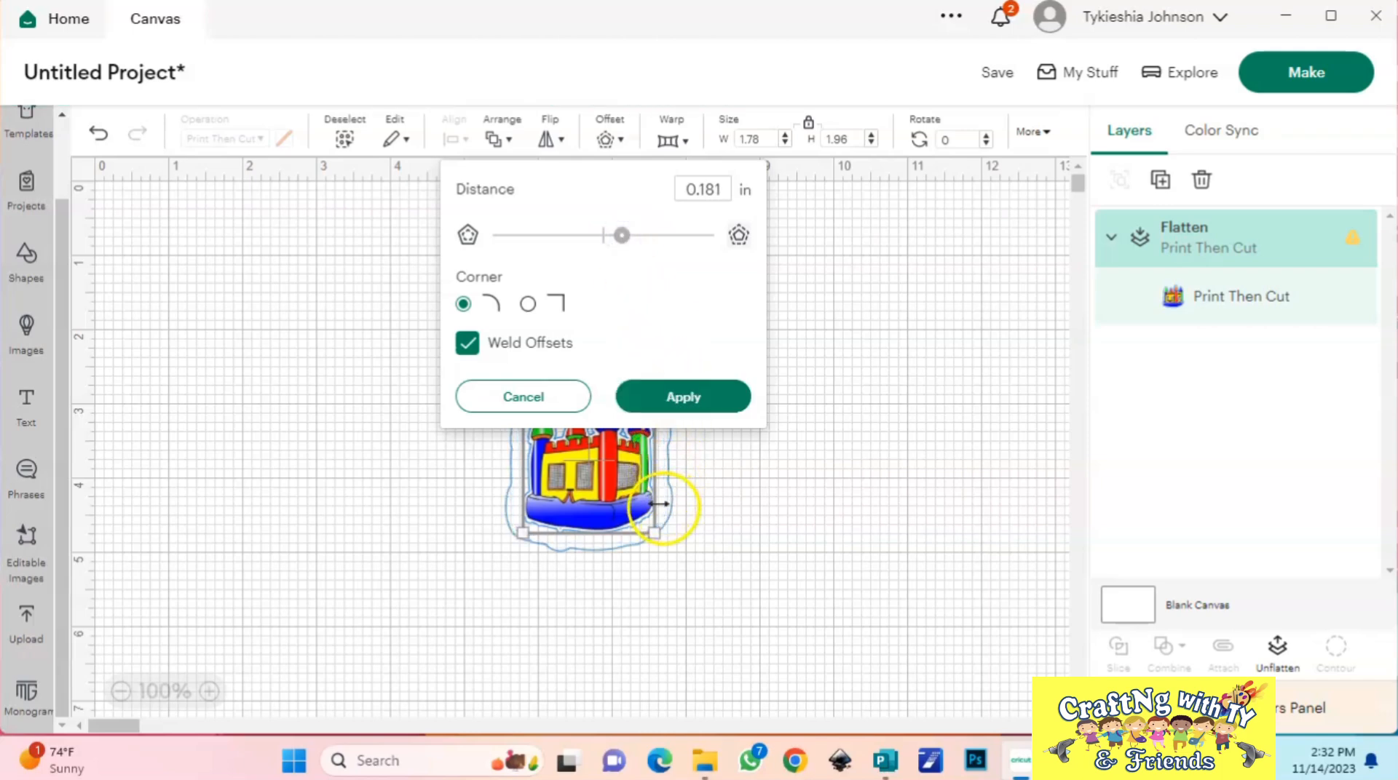
pyautogui.click(683, 399)
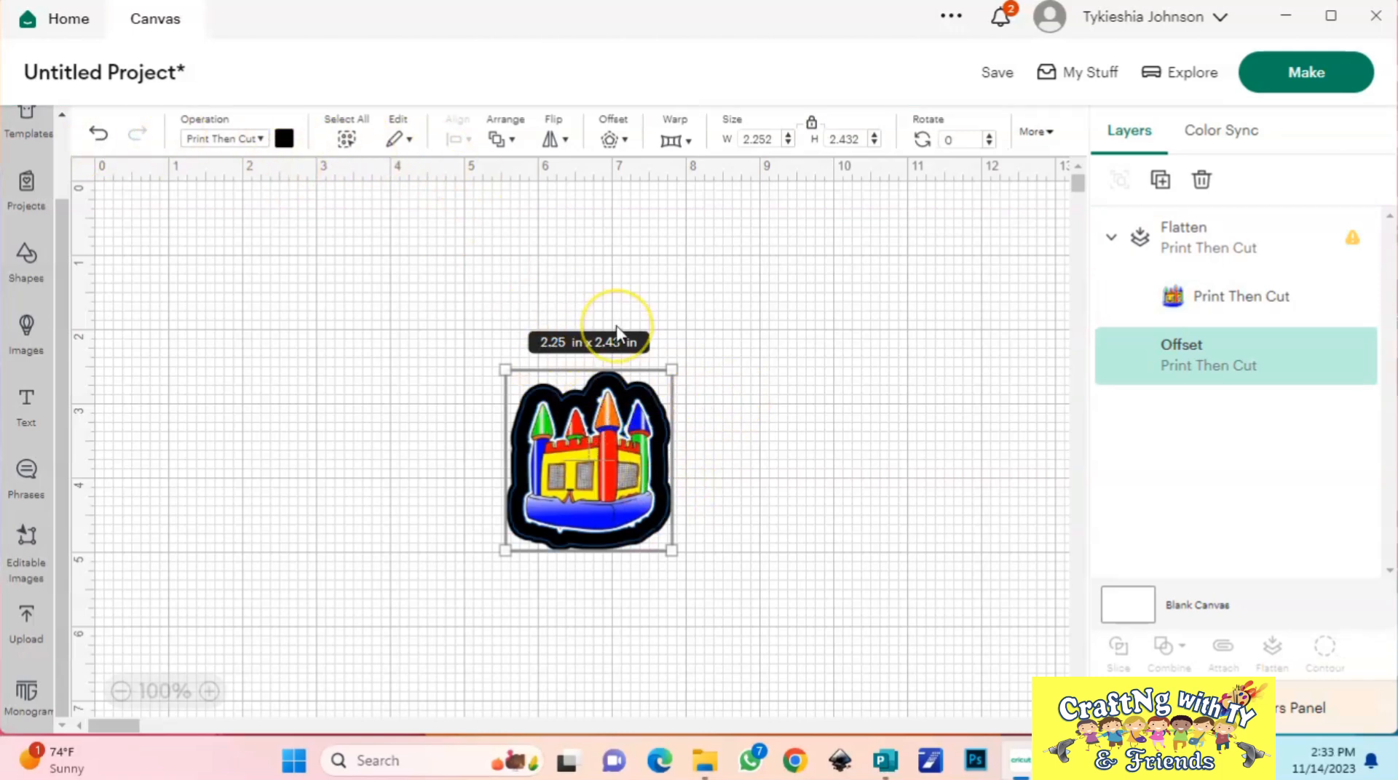
pyautogui.click(610, 374)
pyautogui.click(617, 386)
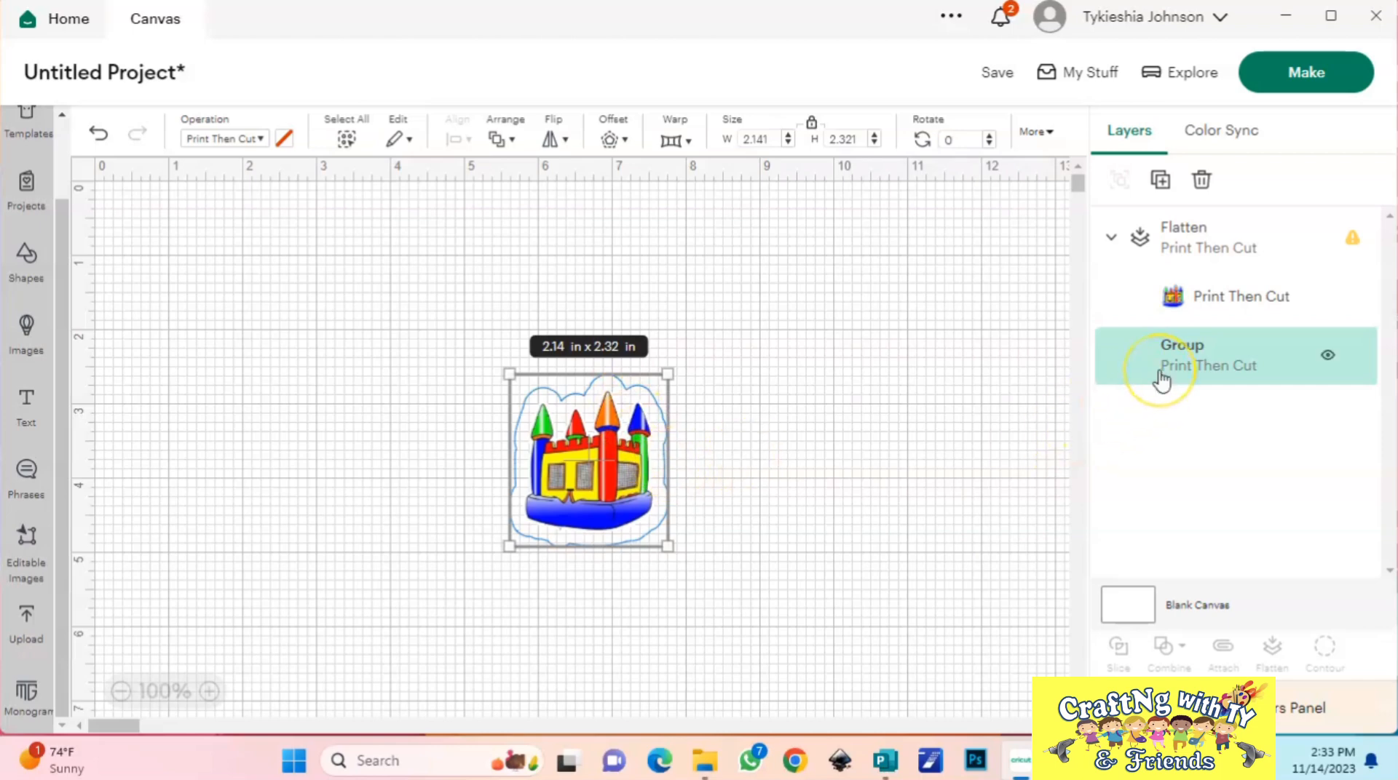
# Step: Apply a 0.111 in offset with rounded corners and Weld Offsets on around the flattened castle
pyautogui.click(1187, 311)
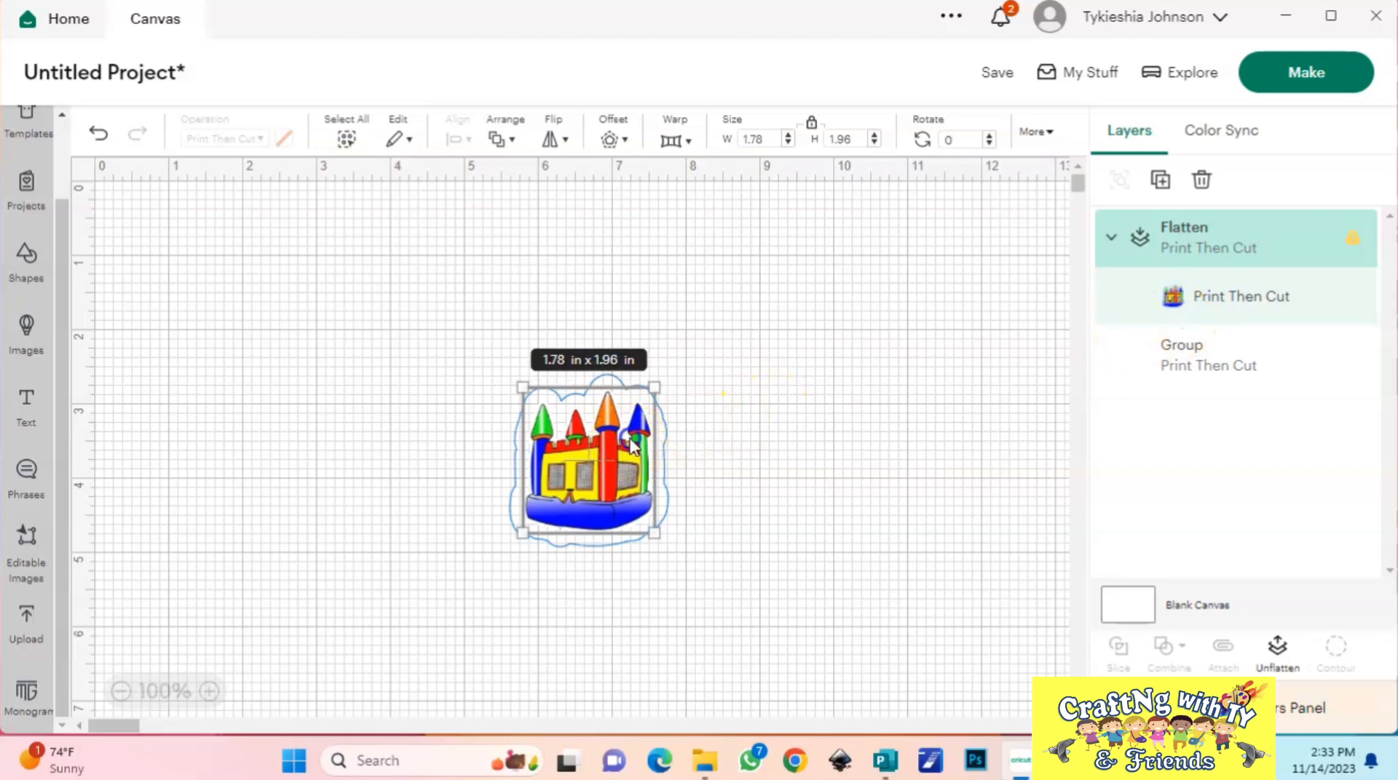
pyautogui.click(702, 499)
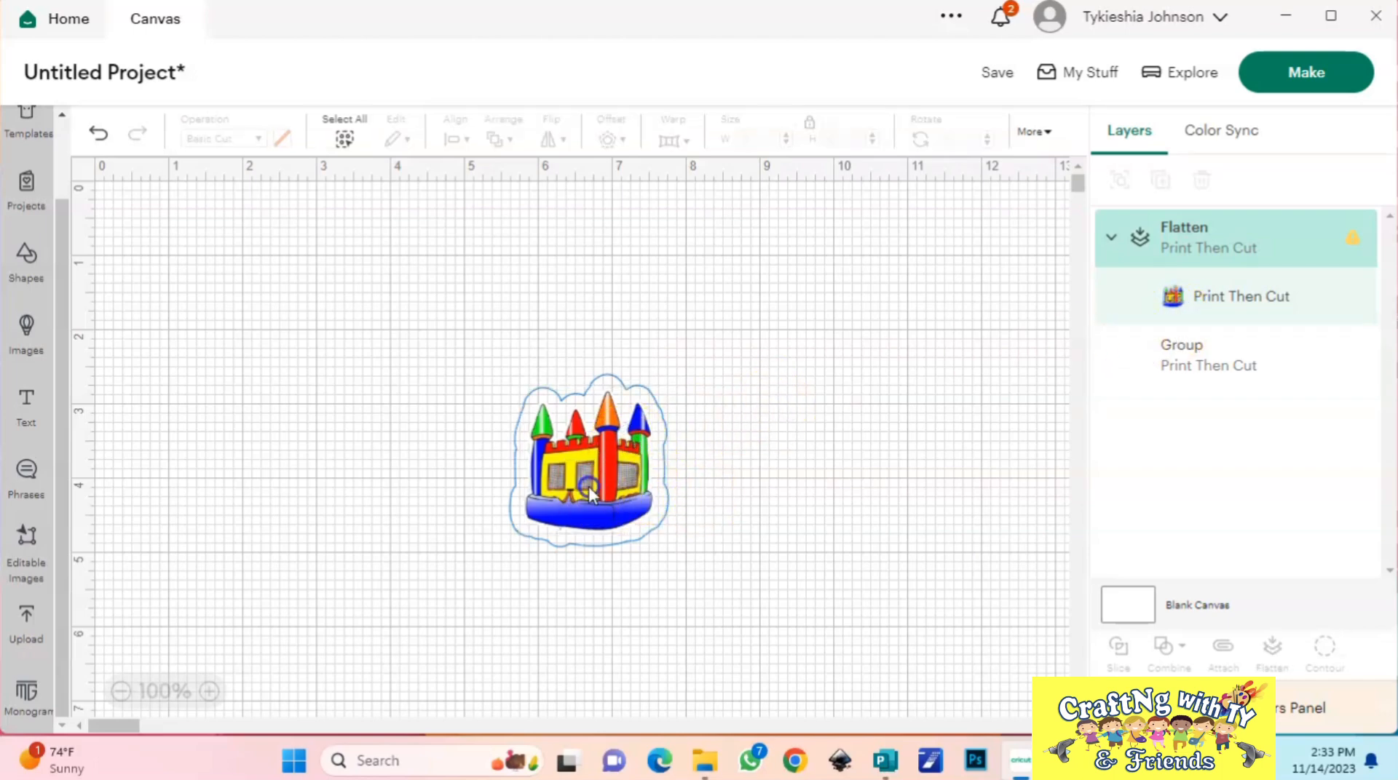
pyautogui.click(590, 495)
pyautogui.click(520, 421)
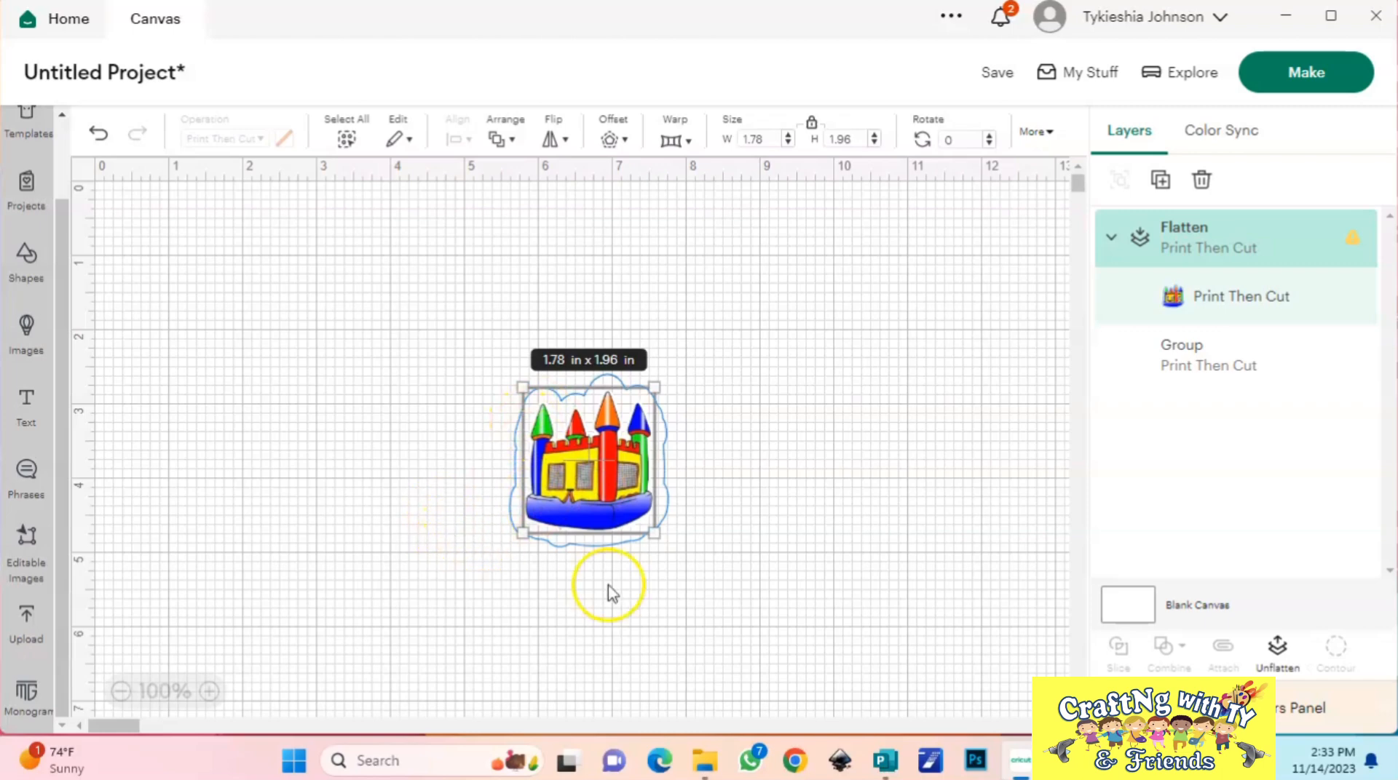
pyautogui.click(610, 141)
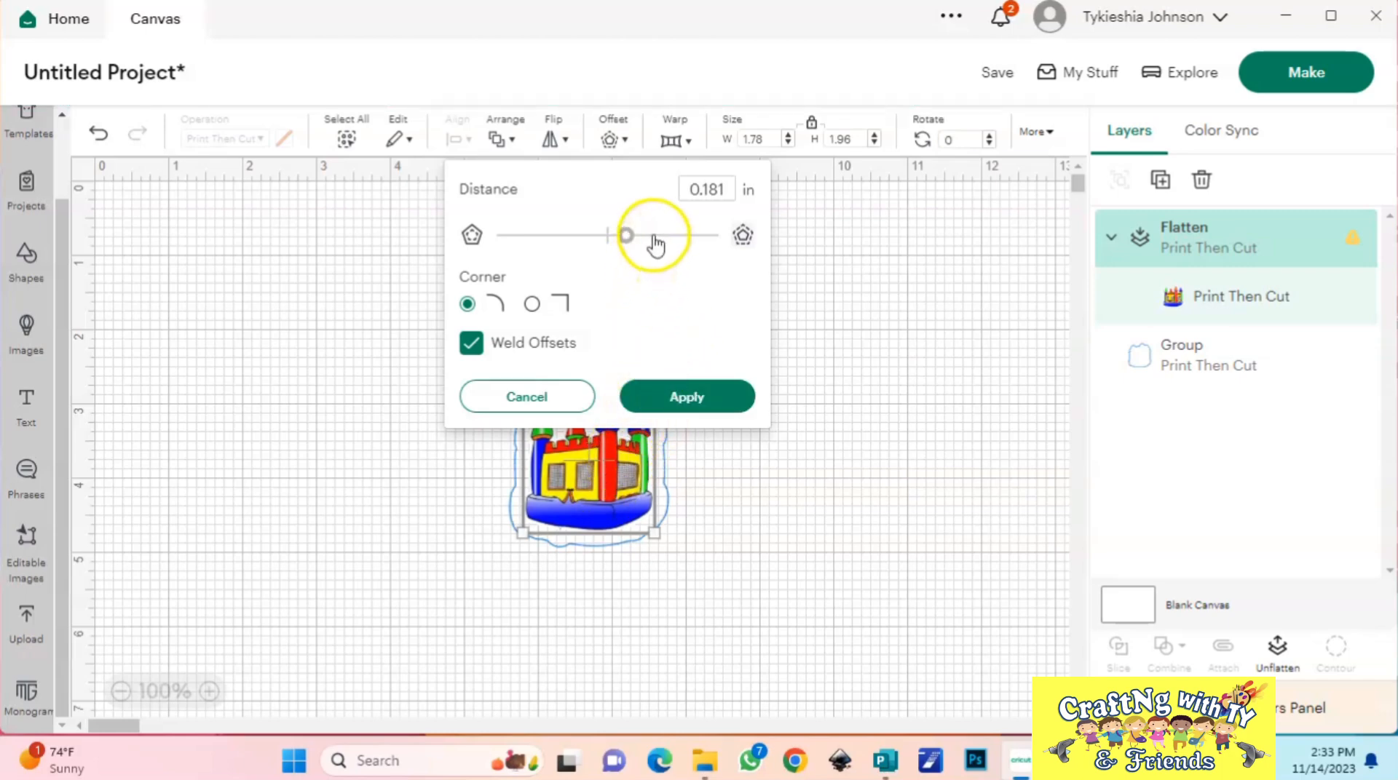
pyautogui.moveTo(625, 242); pyautogui.dragTo(620, 242)
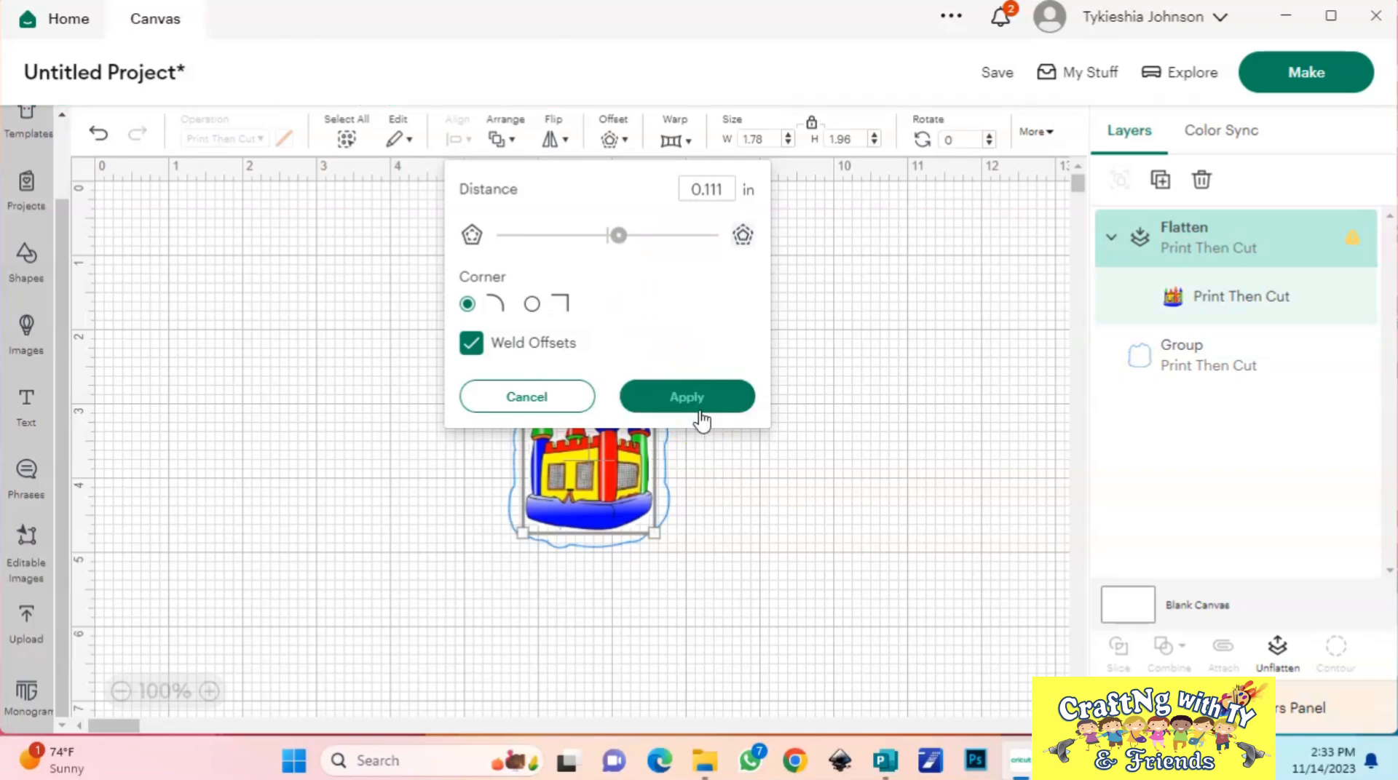
pyautogui.click(698, 410)
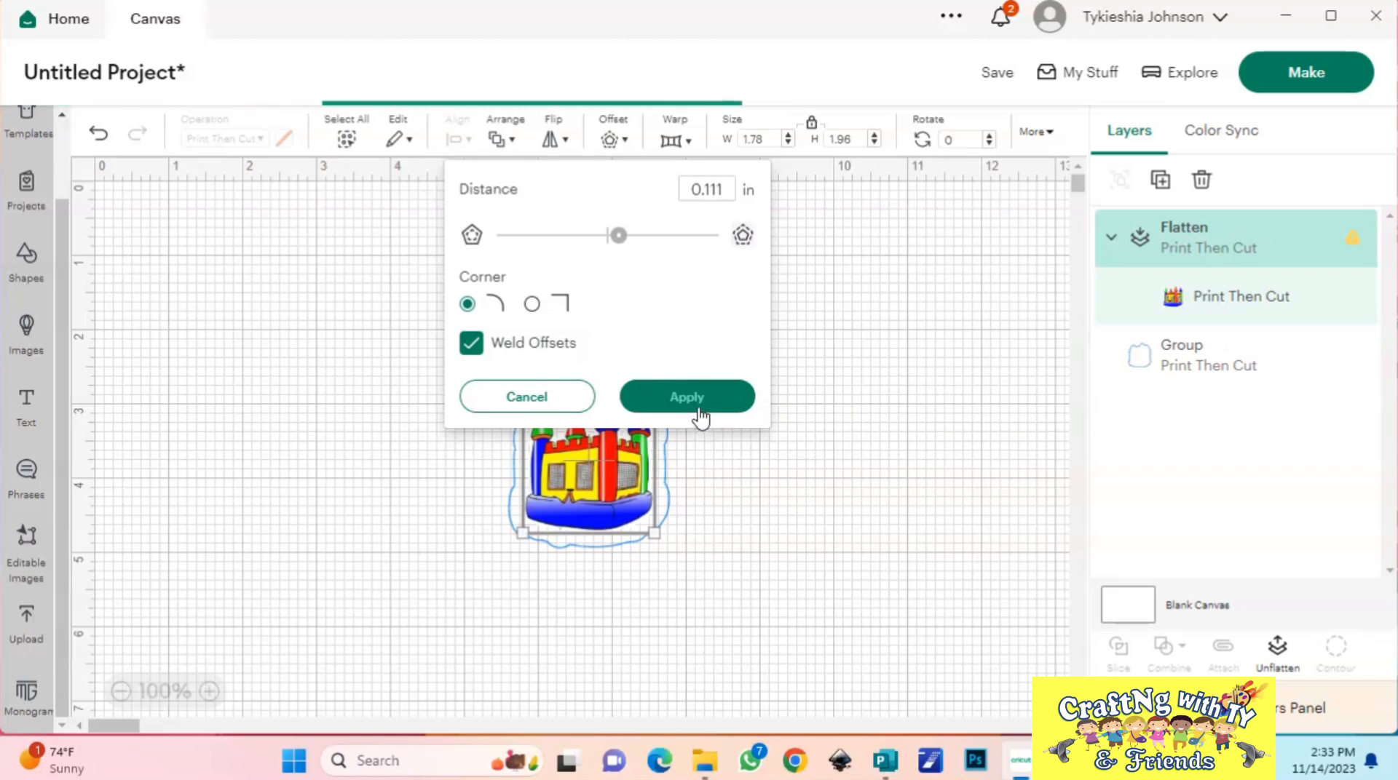
pyautogui.click(702, 408)
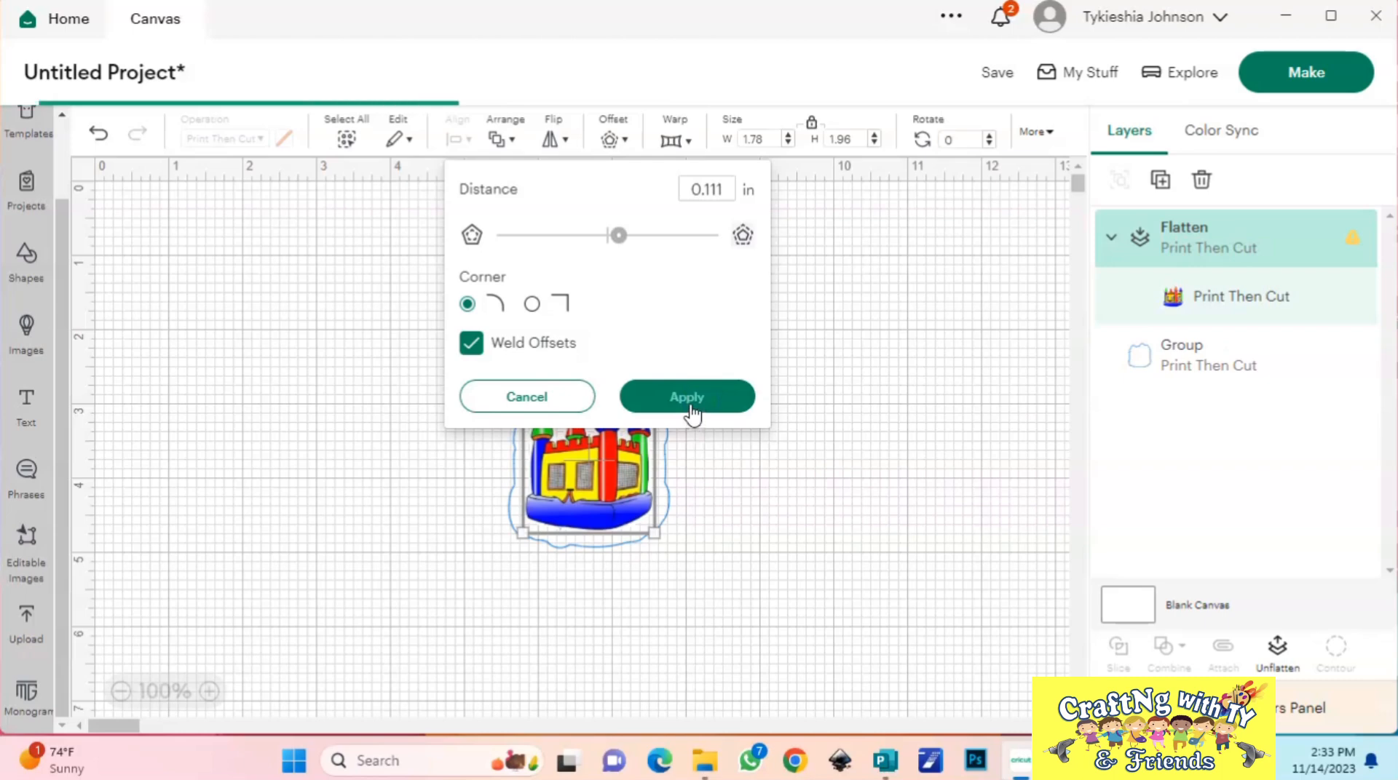
pyautogui.click(695, 410)
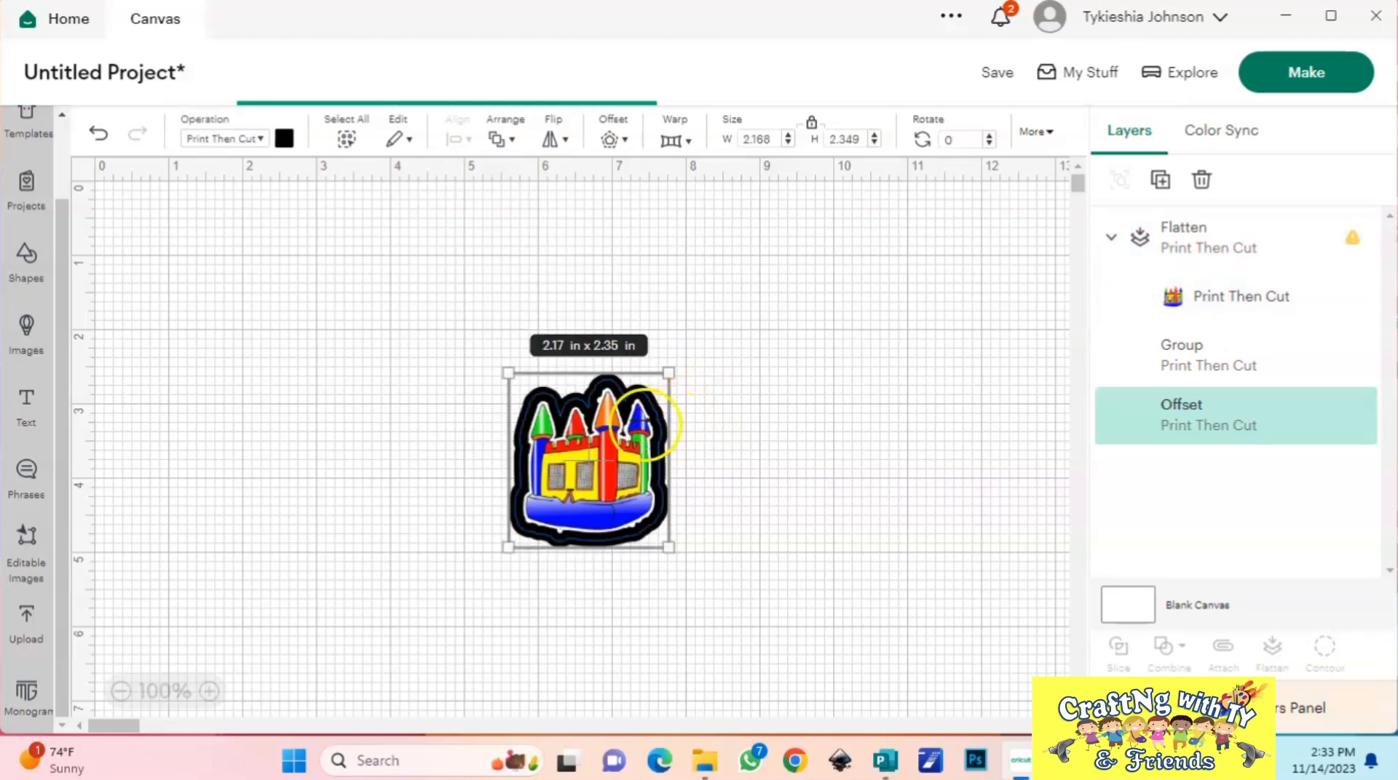
# Step: Try gray as the outer offset's color and return it to black
pyautogui.click(286, 139)
pyautogui.click(378, 263)
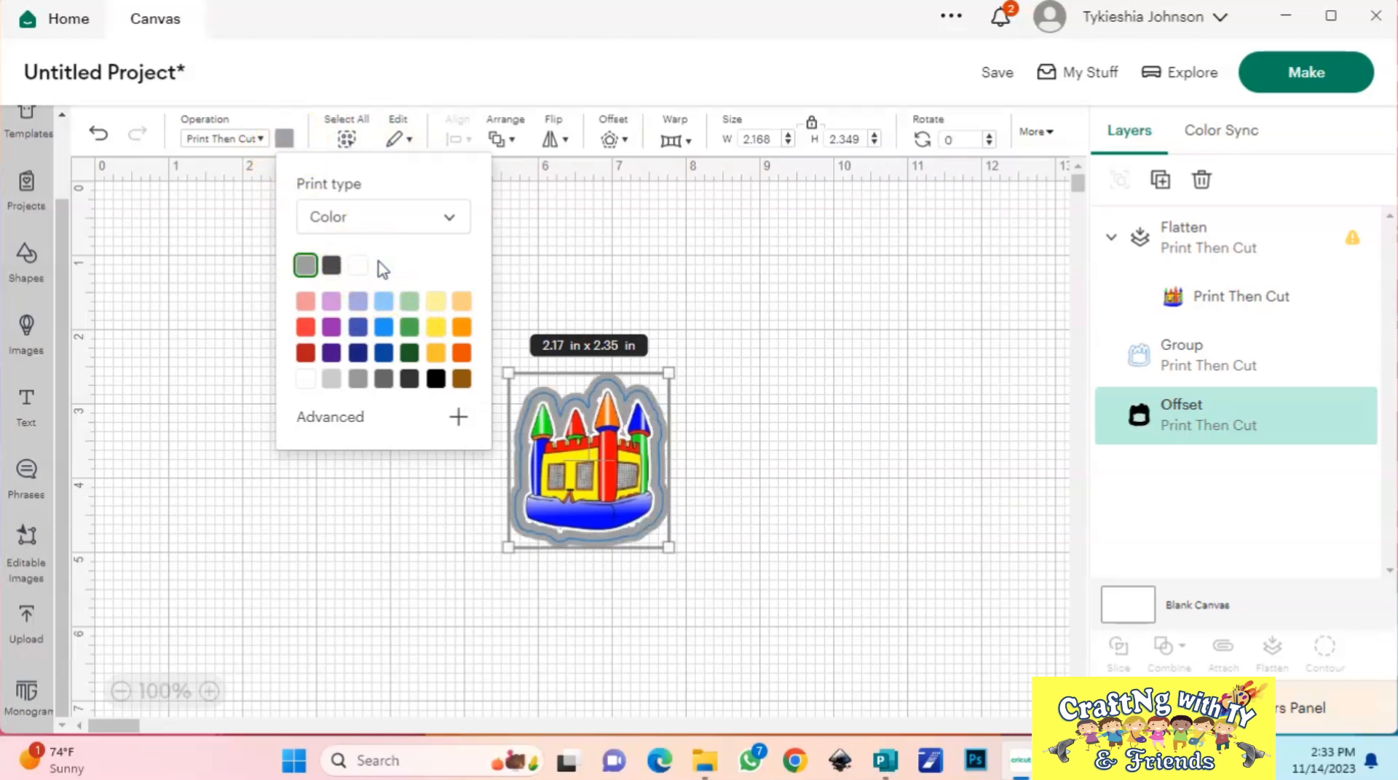
pyautogui.click(436, 379)
# Step: Move the whole castle design lower on the canvas, to about 7 in across, and delete the leftover Group layer
pyautogui.click(706, 389)
pyautogui.moveTo(683, 327); pyautogui.dragTo(712, 558)
pyautogui.click(832, 502)
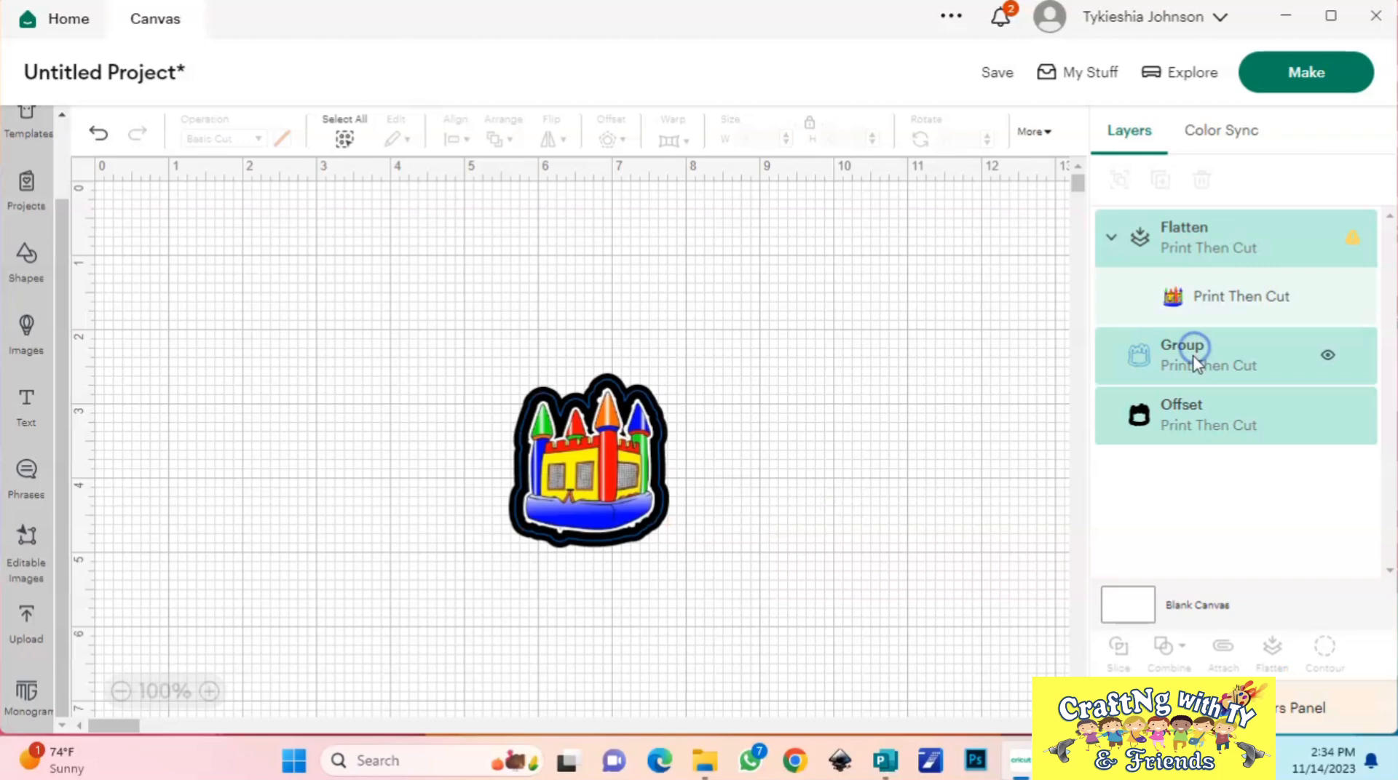
pyautogui.click(1194, 359)
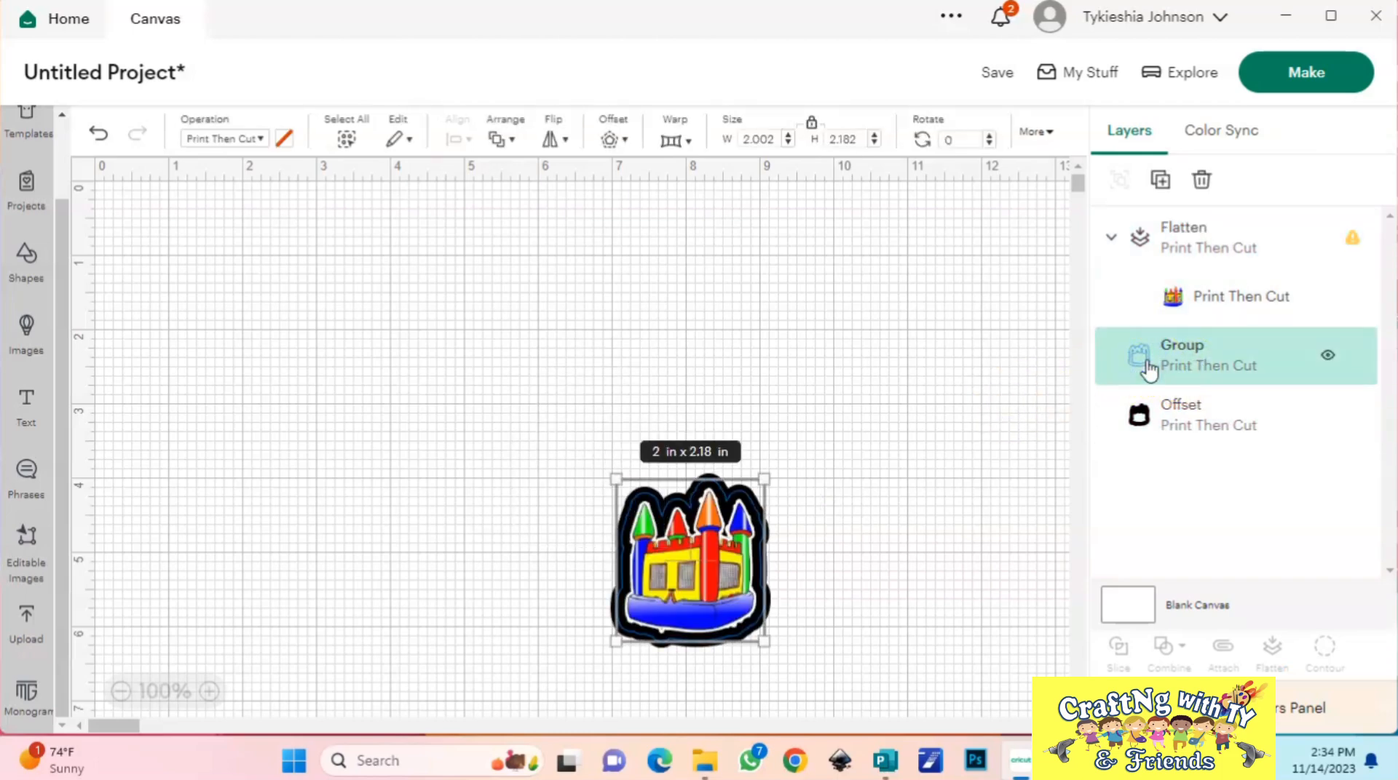
pyautogui.click(1099, 300)
pyautogui.press('Delete')
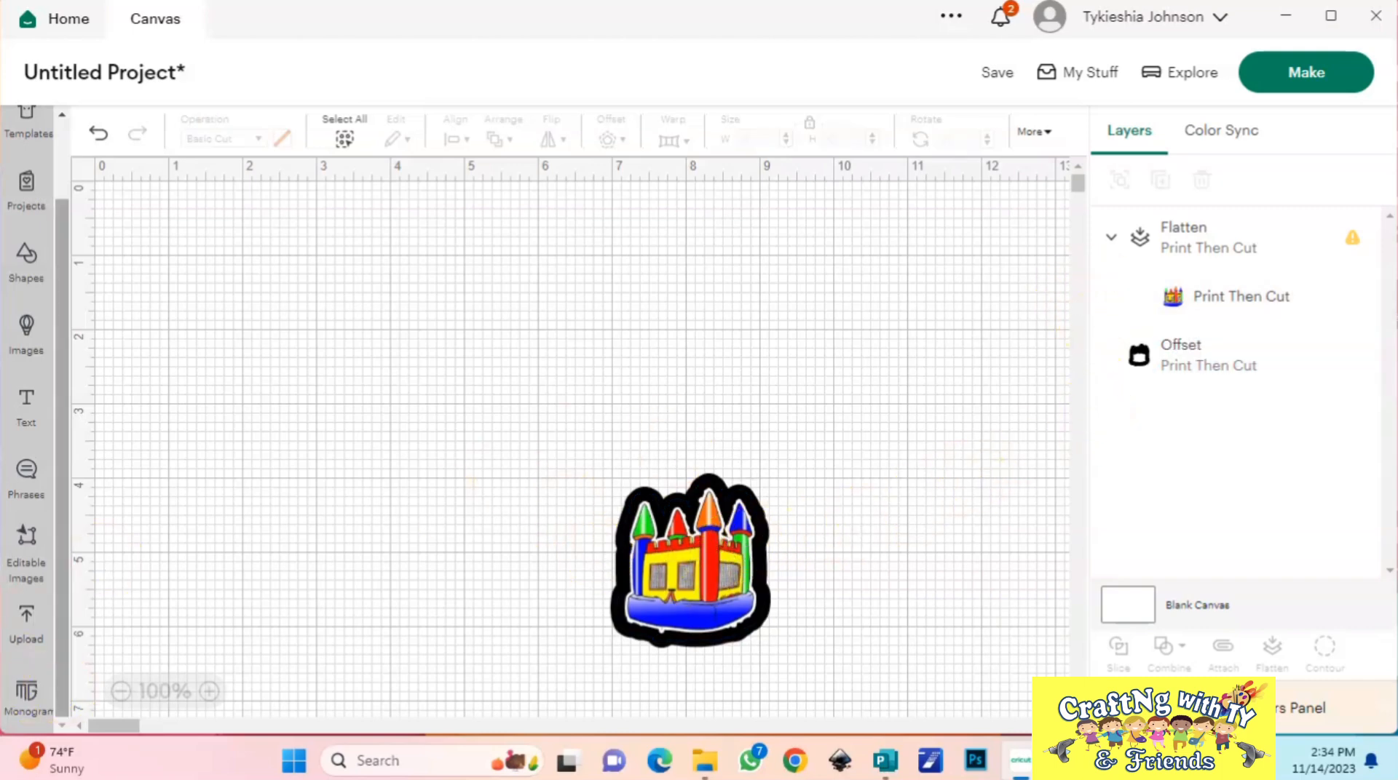
# Step: Add a text object reading 12 to the canvas beside the castle
pyautogui.click(26, 399)
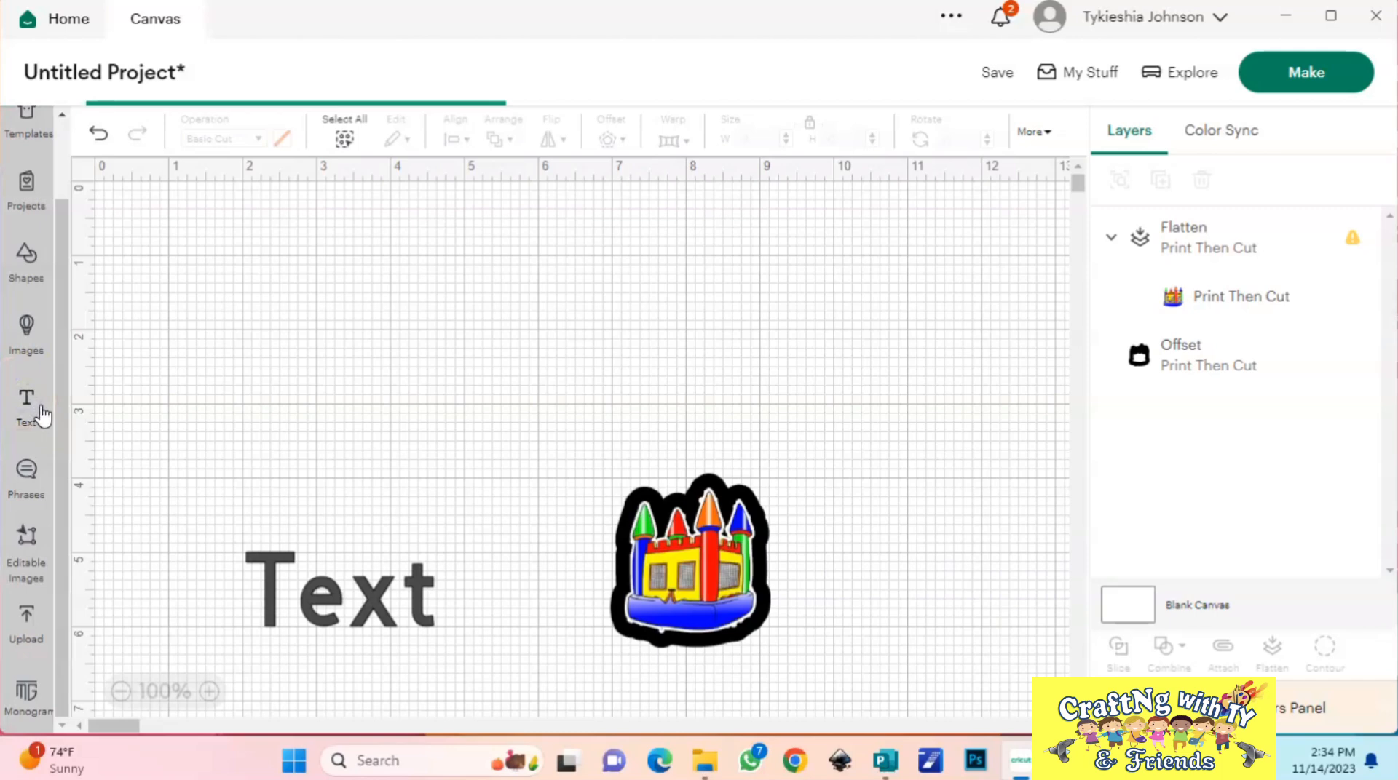
pyautogui.click(265, 575)
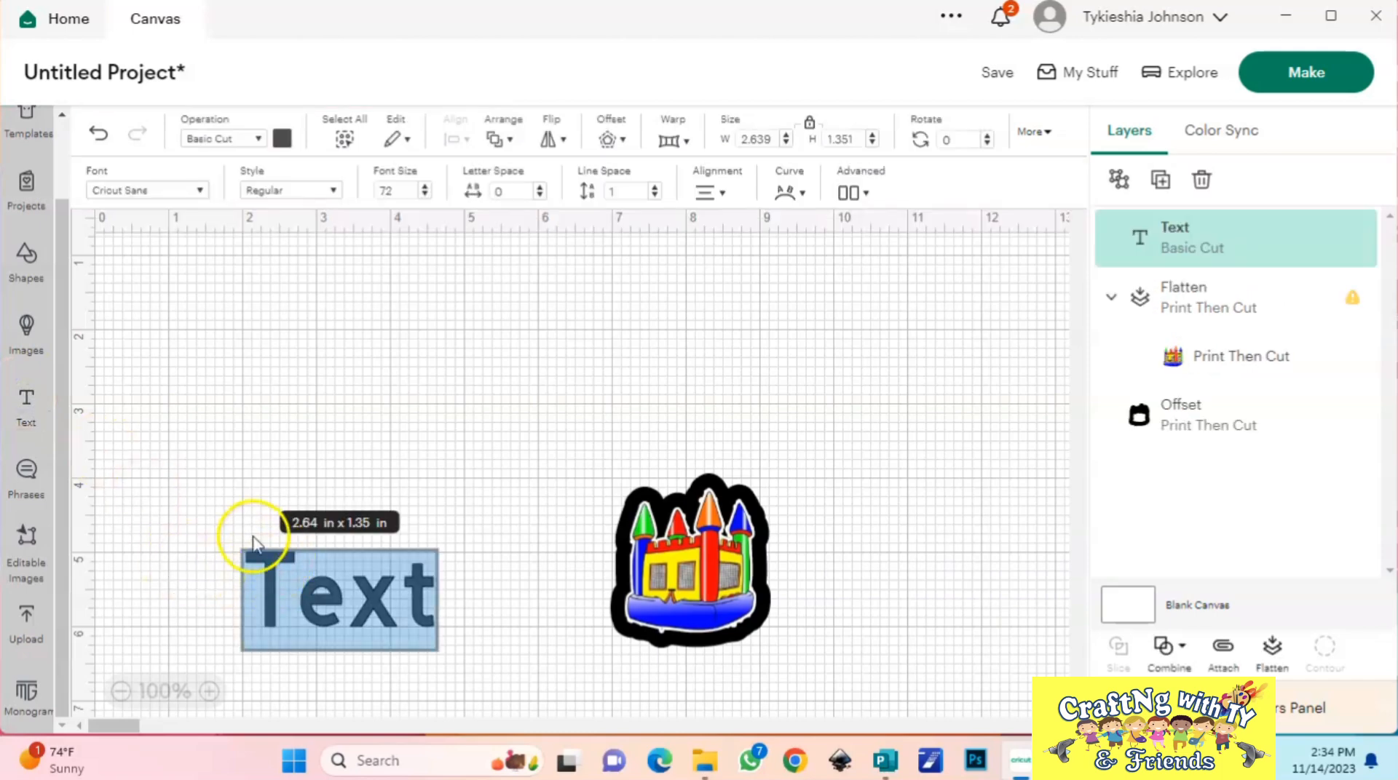
pyautogui.press('BackSpace')
pyautogui.write('12')
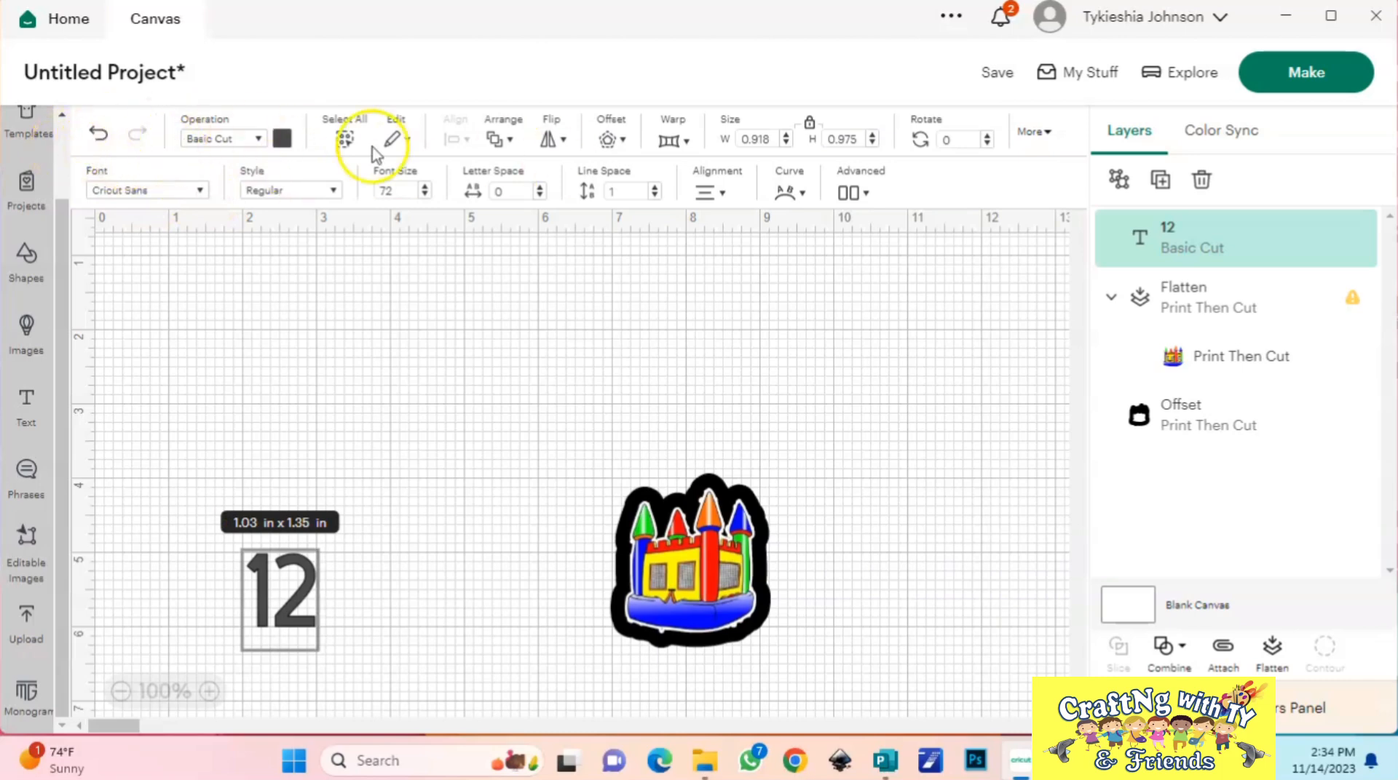
# Step: Change the number 12's font to the system font Athletic
pyautogui.click(199, 191)
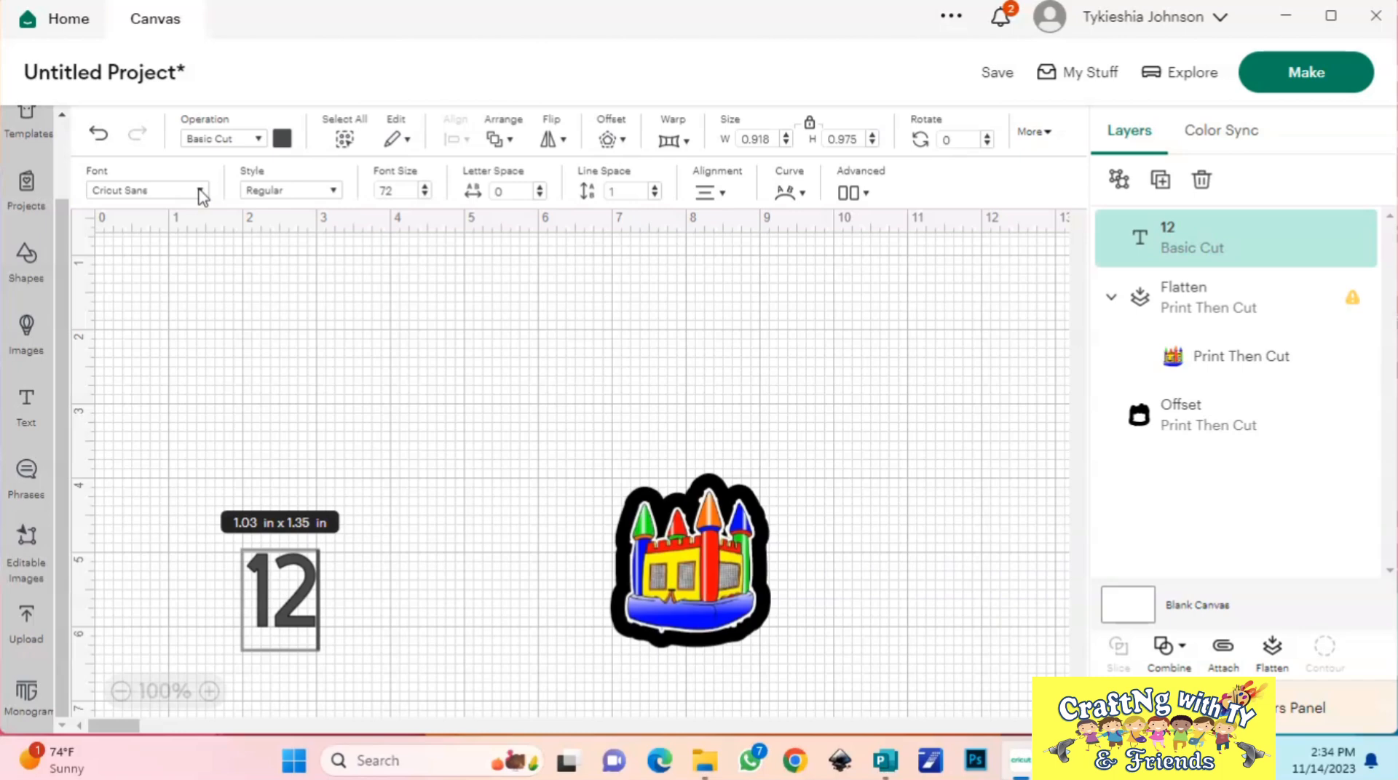
pyautogui.click(201, 193)
pyautogui.click(305, 204)
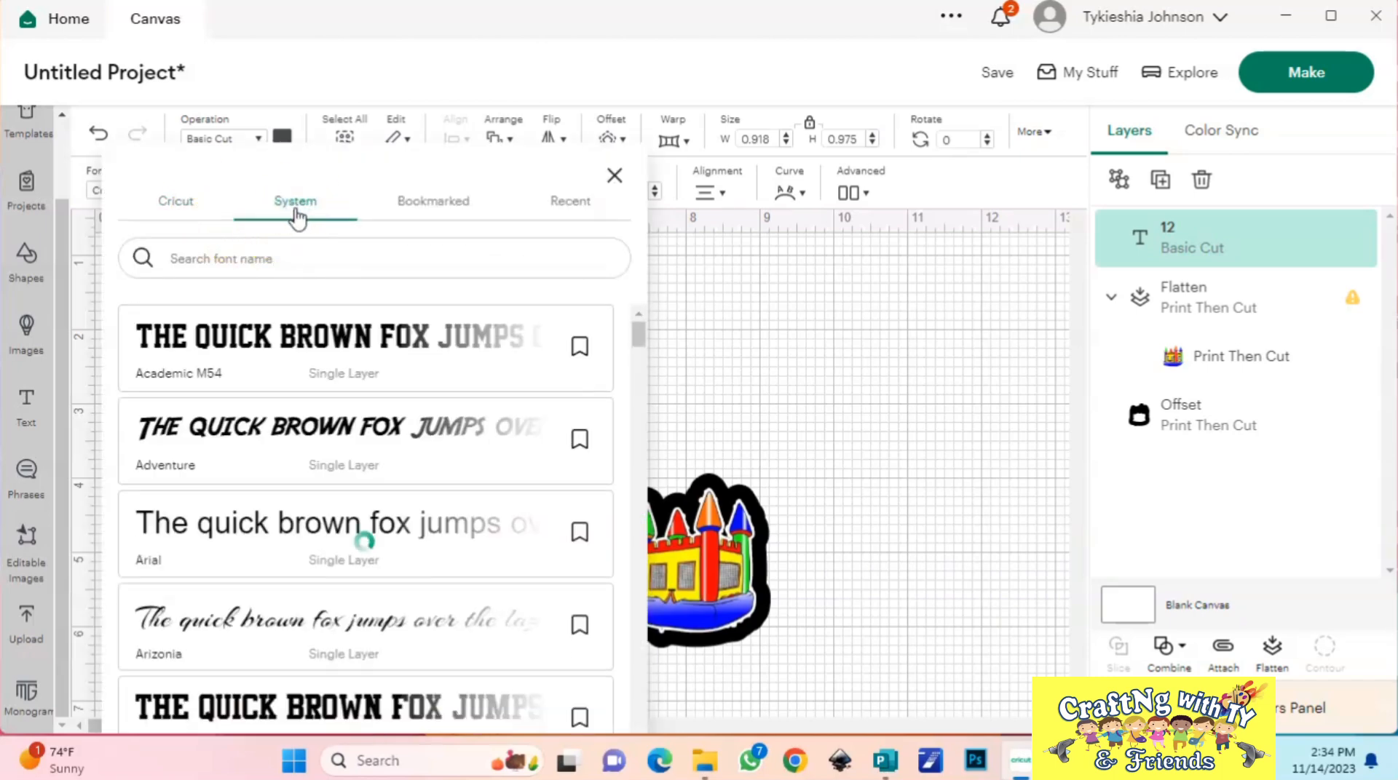
pyautogui.click(291, 701)
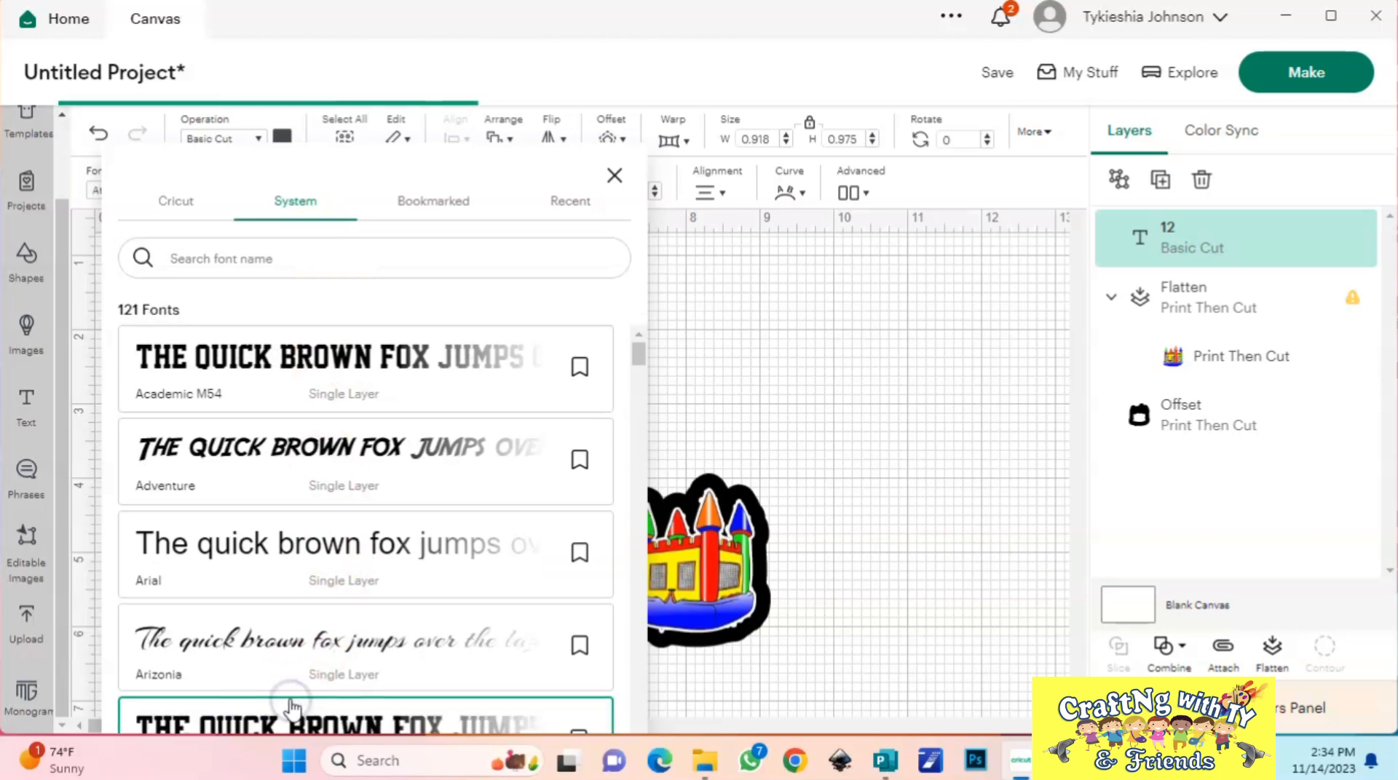
pyautogui.click(811, 383)
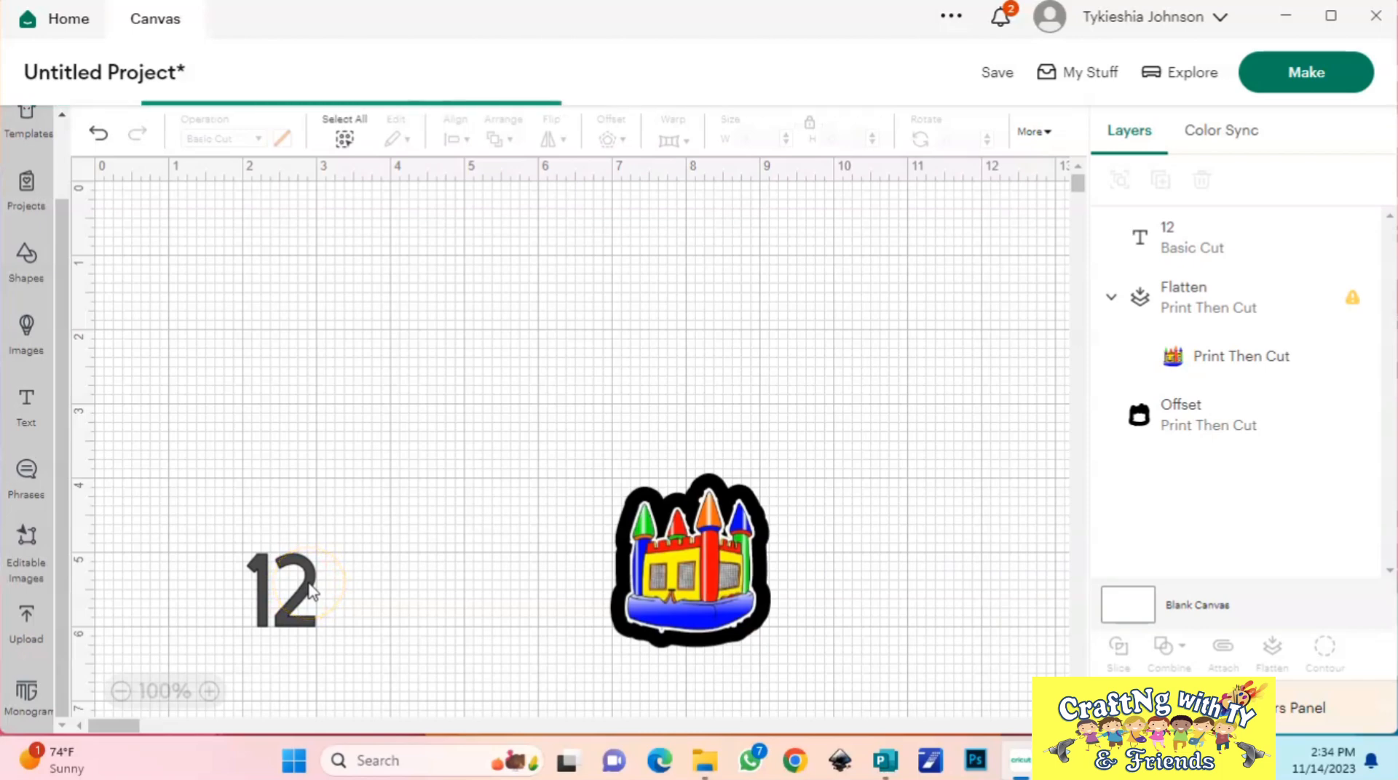
# Step: Unlock the number 12's proportions, resize it to about 0.74 x 0.69 in and place it on the castle's front wall
pyautogui.moveTo(638, 557); pyautogui.dragTo(792, 500)
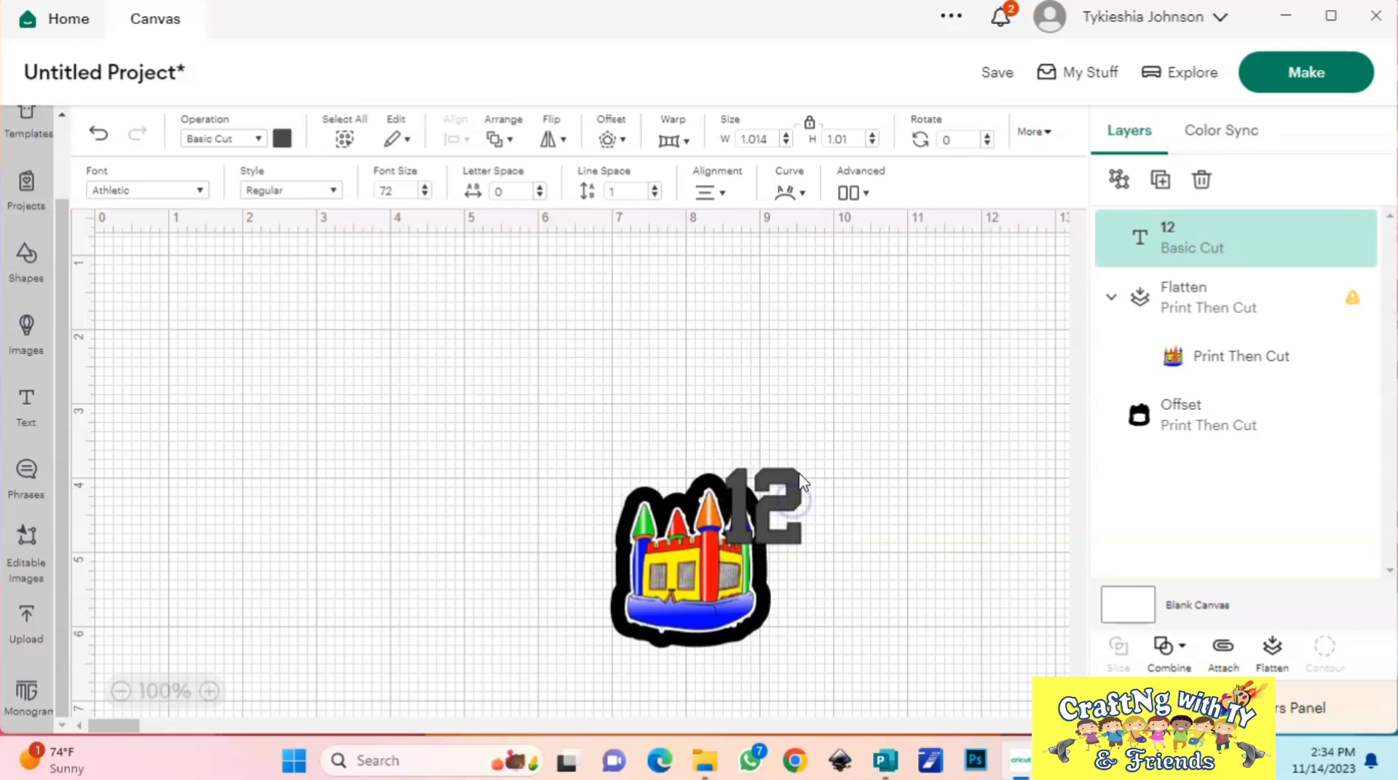
pyautogui.click(810, 124)
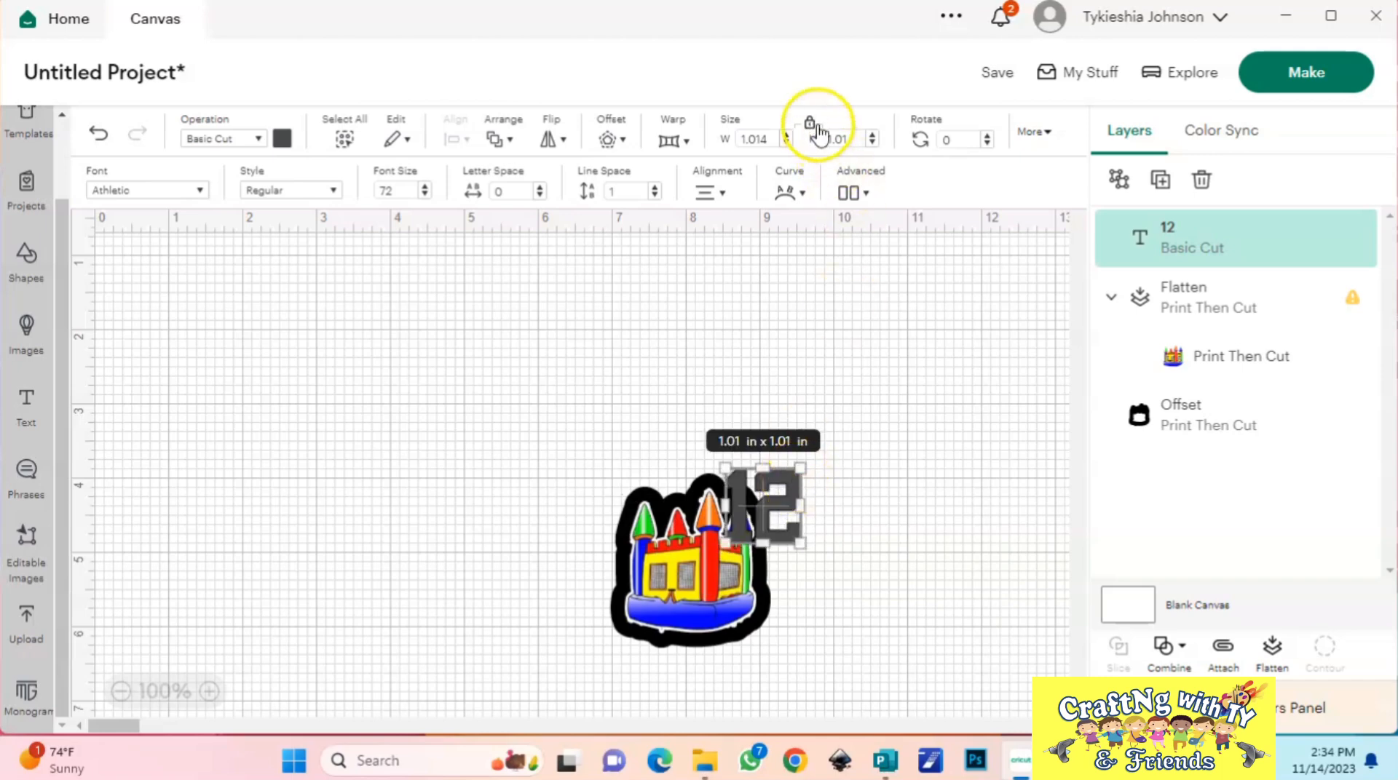
pyautogui.moveTo(800, 467); pyautogui.dragTo(665, 581)
pyautogui.click(699, 600)
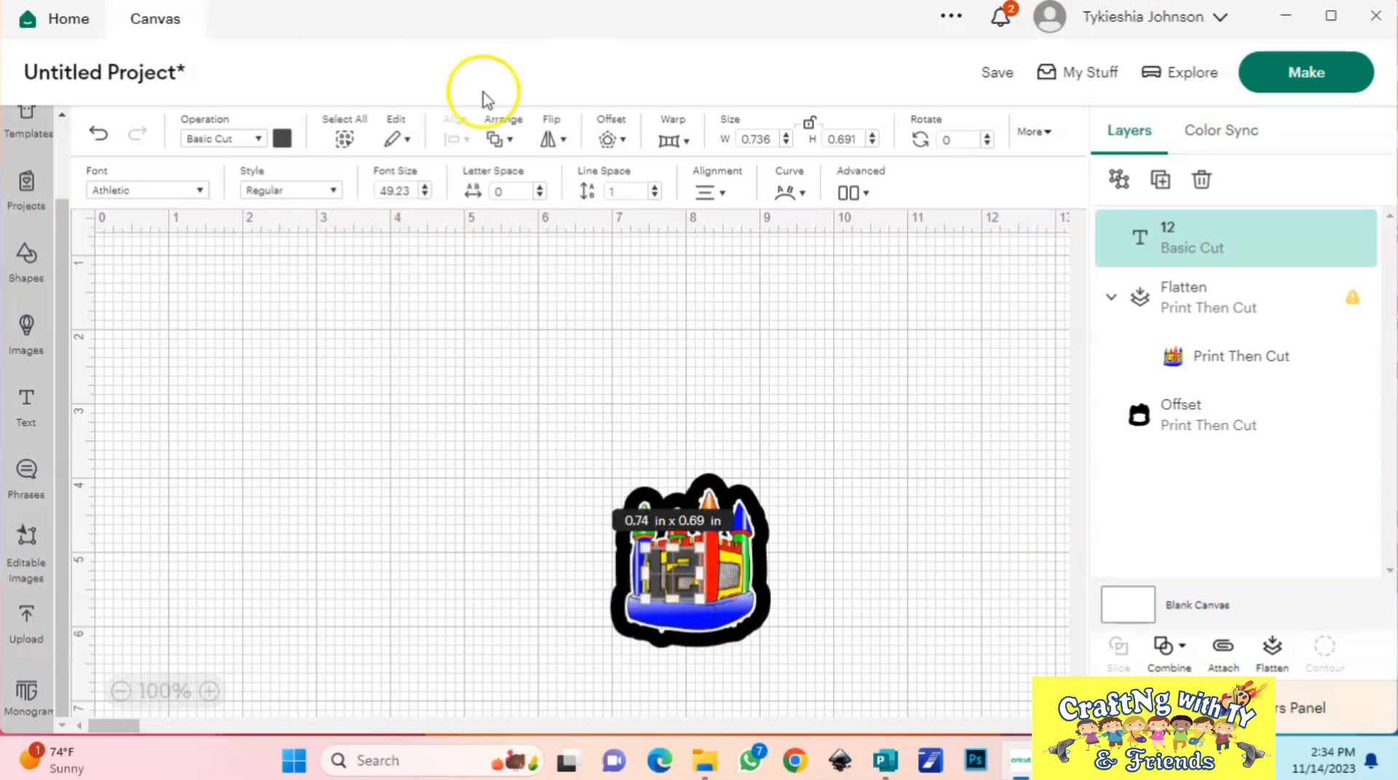
# Step: Color the number 12 black
pyautogui.click(282, 141)
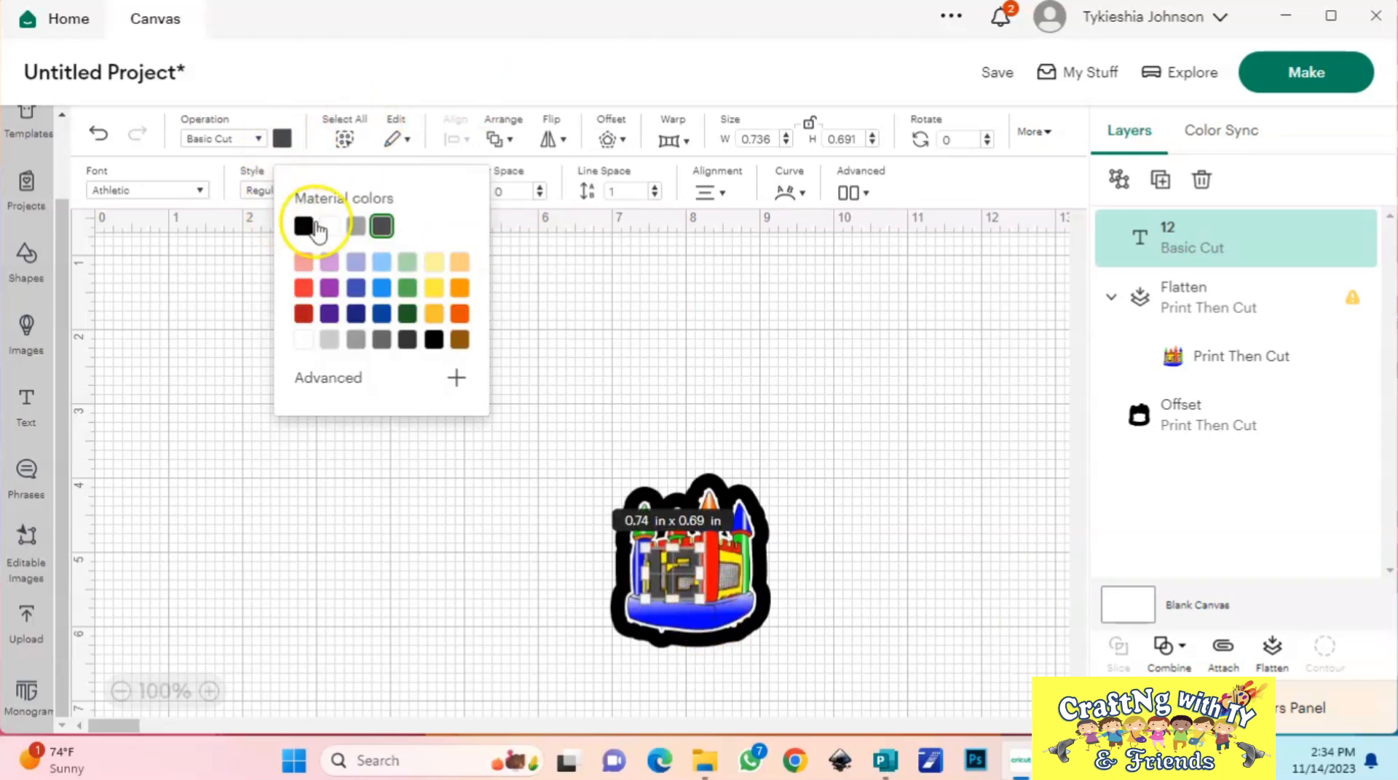
pyautogui.click(377, 263)
pyautogui.click(688, 552)
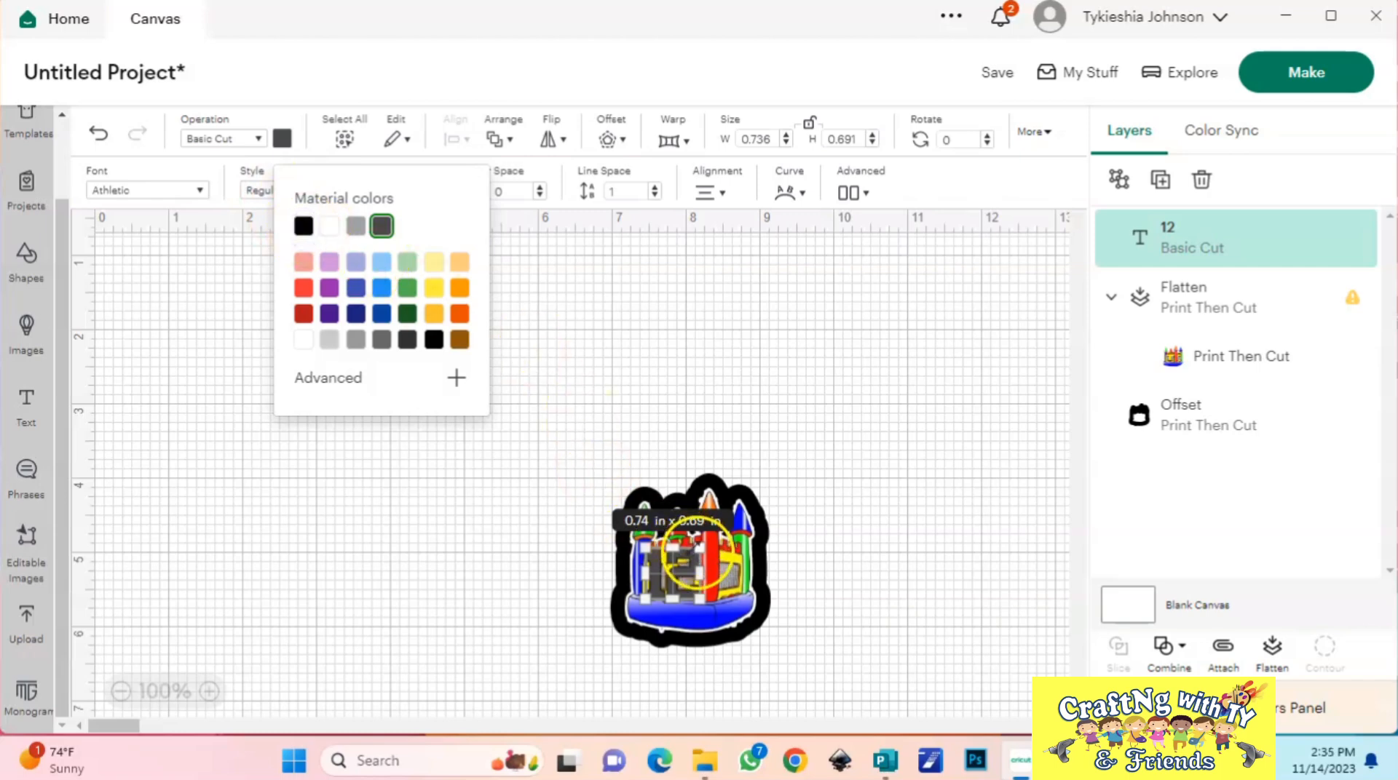
# Step: Apply a 0.111 in offset with rounded corners and Weld Offsets on around the number 12, and color it white
pyautogui.click(607, 140)
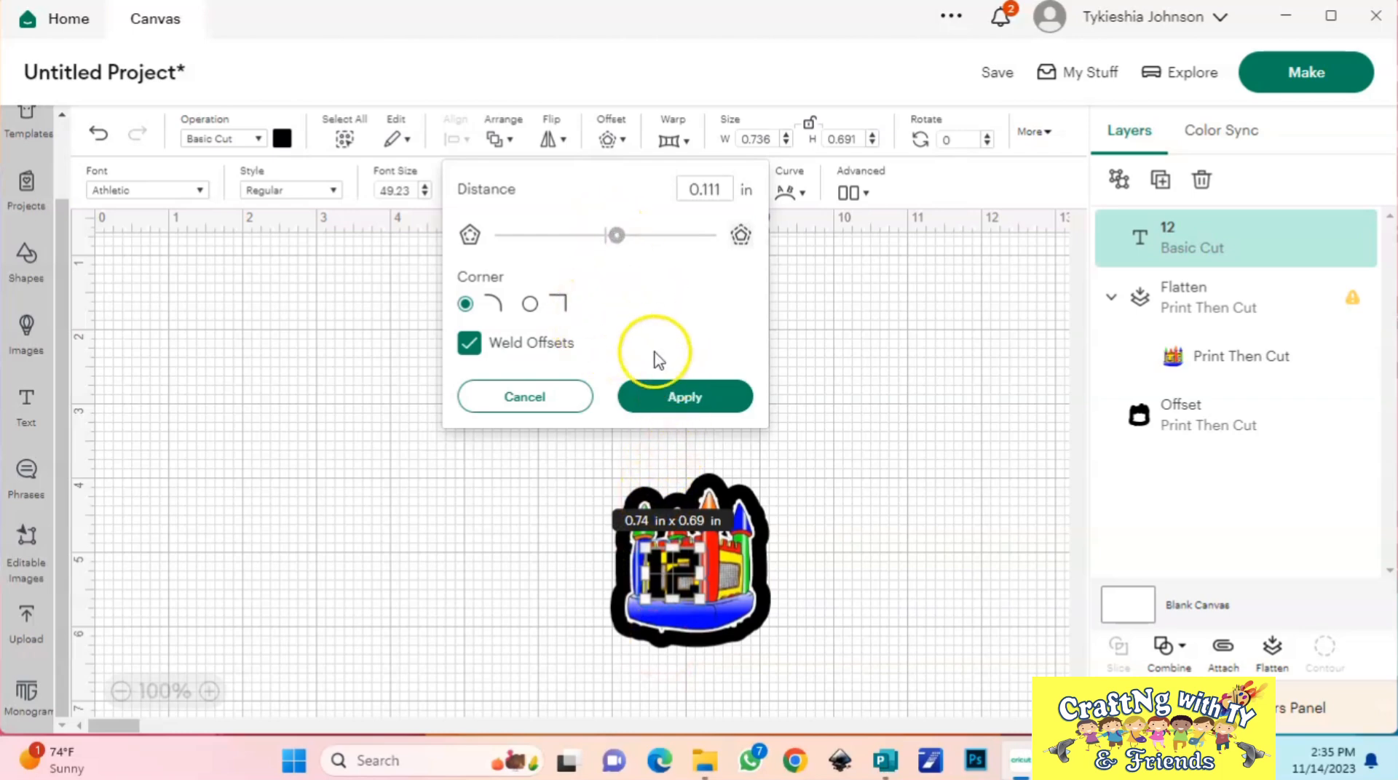
pyautogui.click(693, 401)
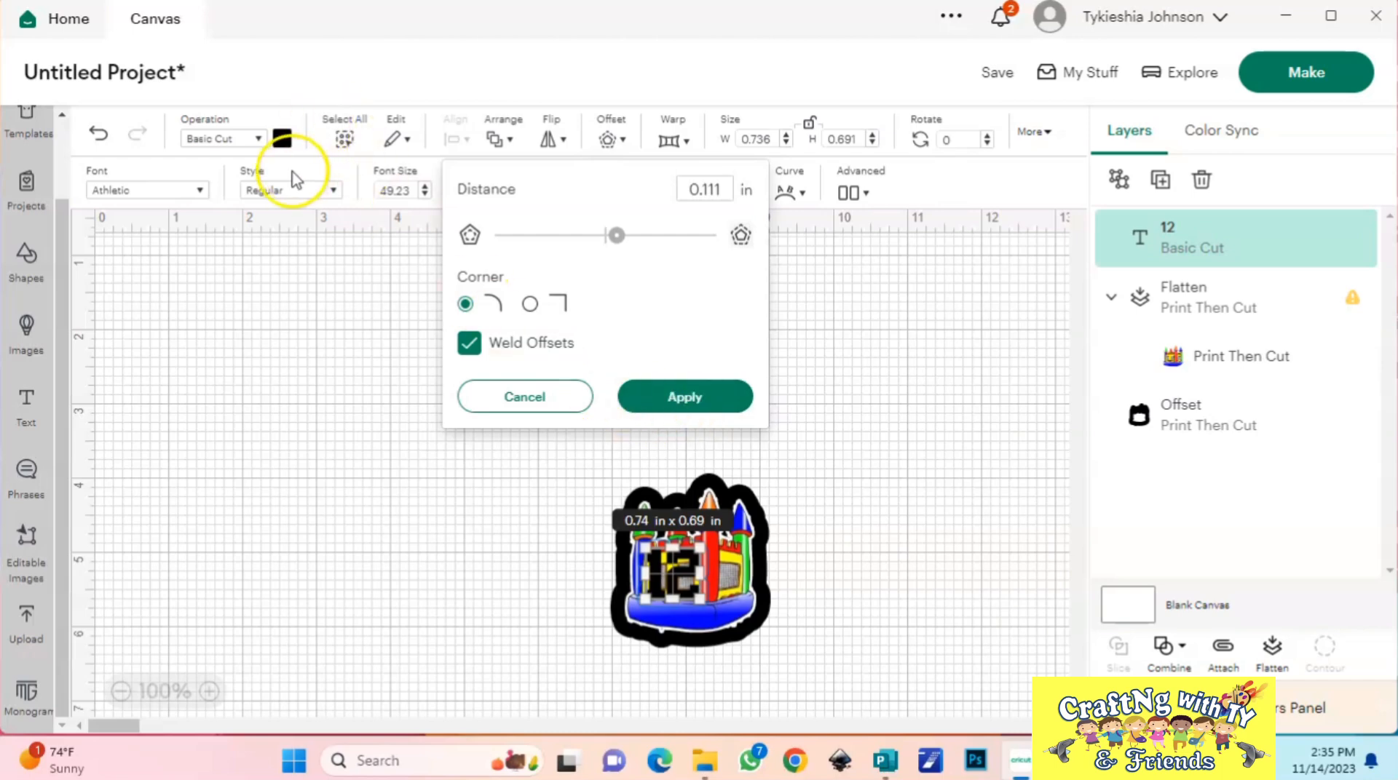
pyautogui.click(284, 142)
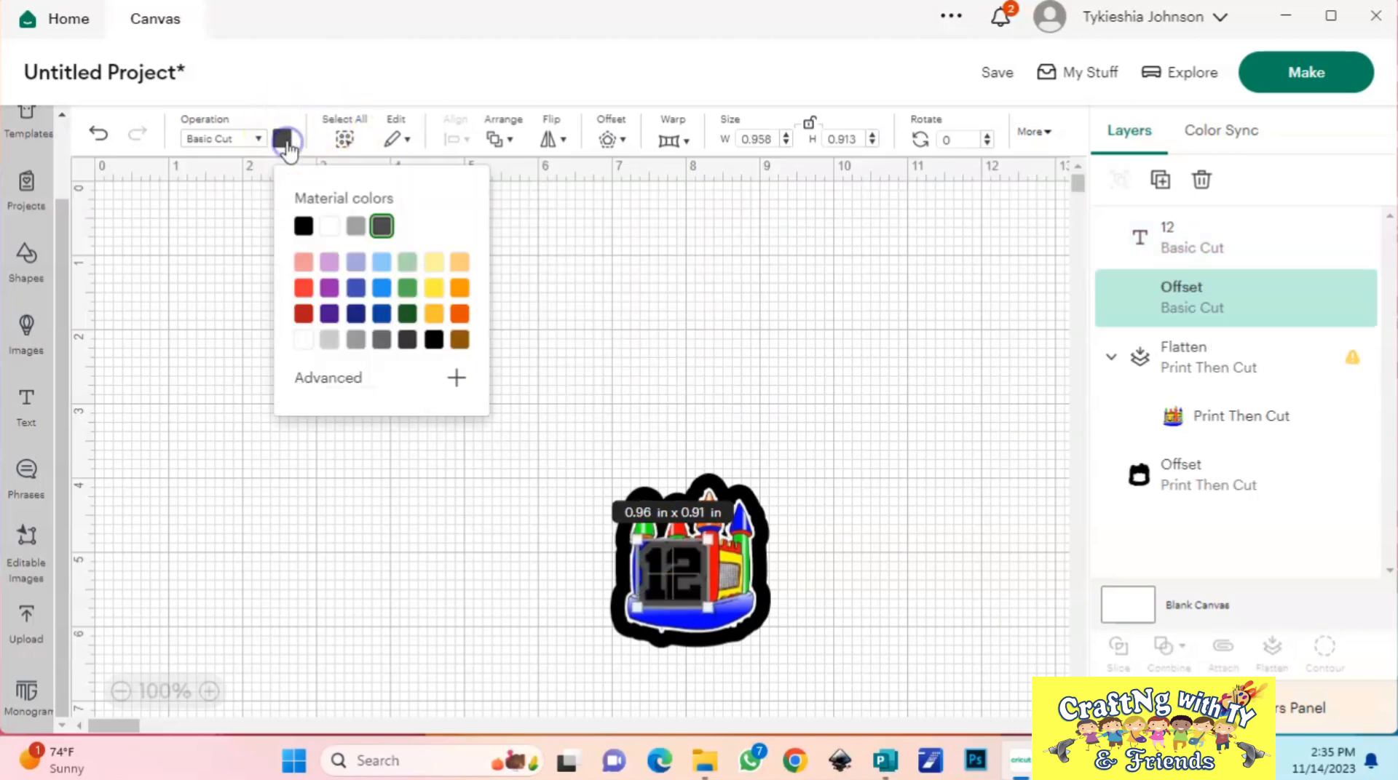
pyautogui.click(335, 232)
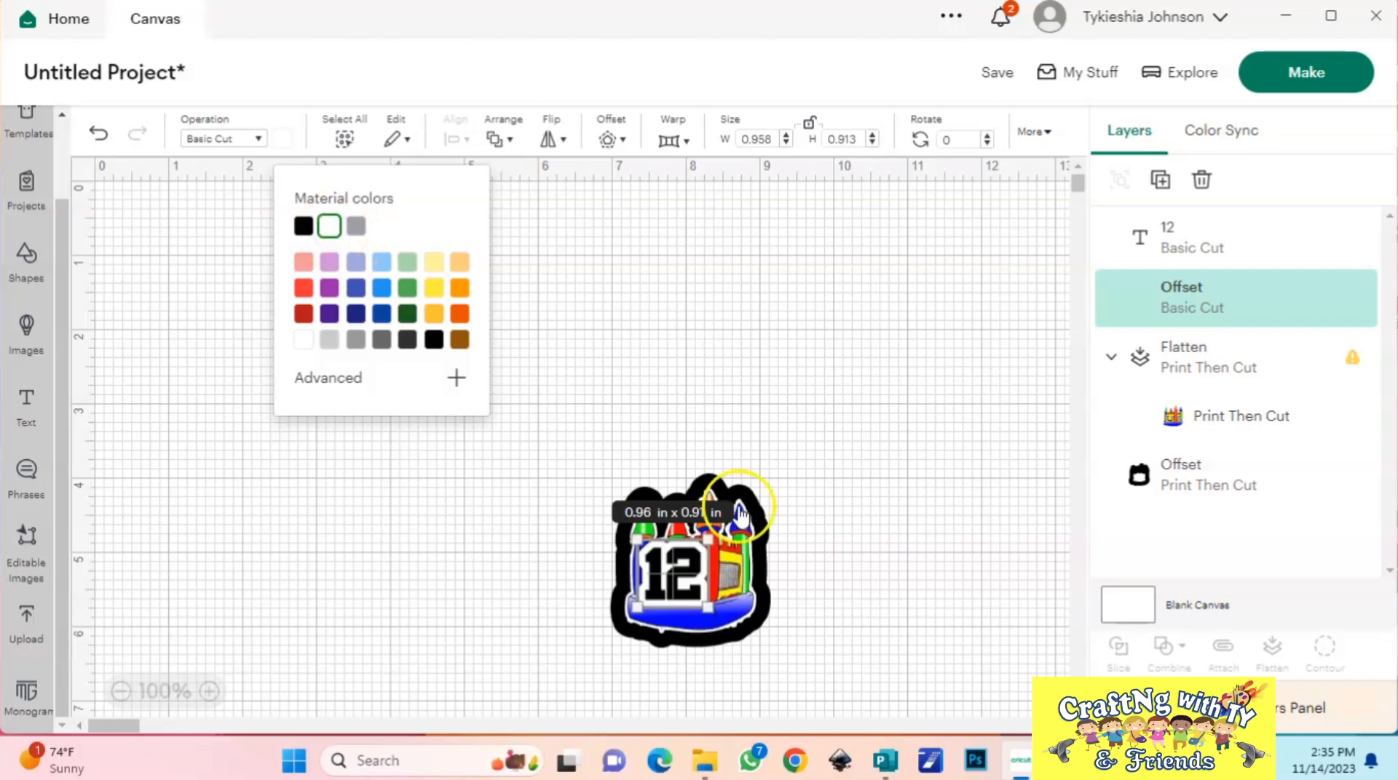
pyautogui.click(836, 515)
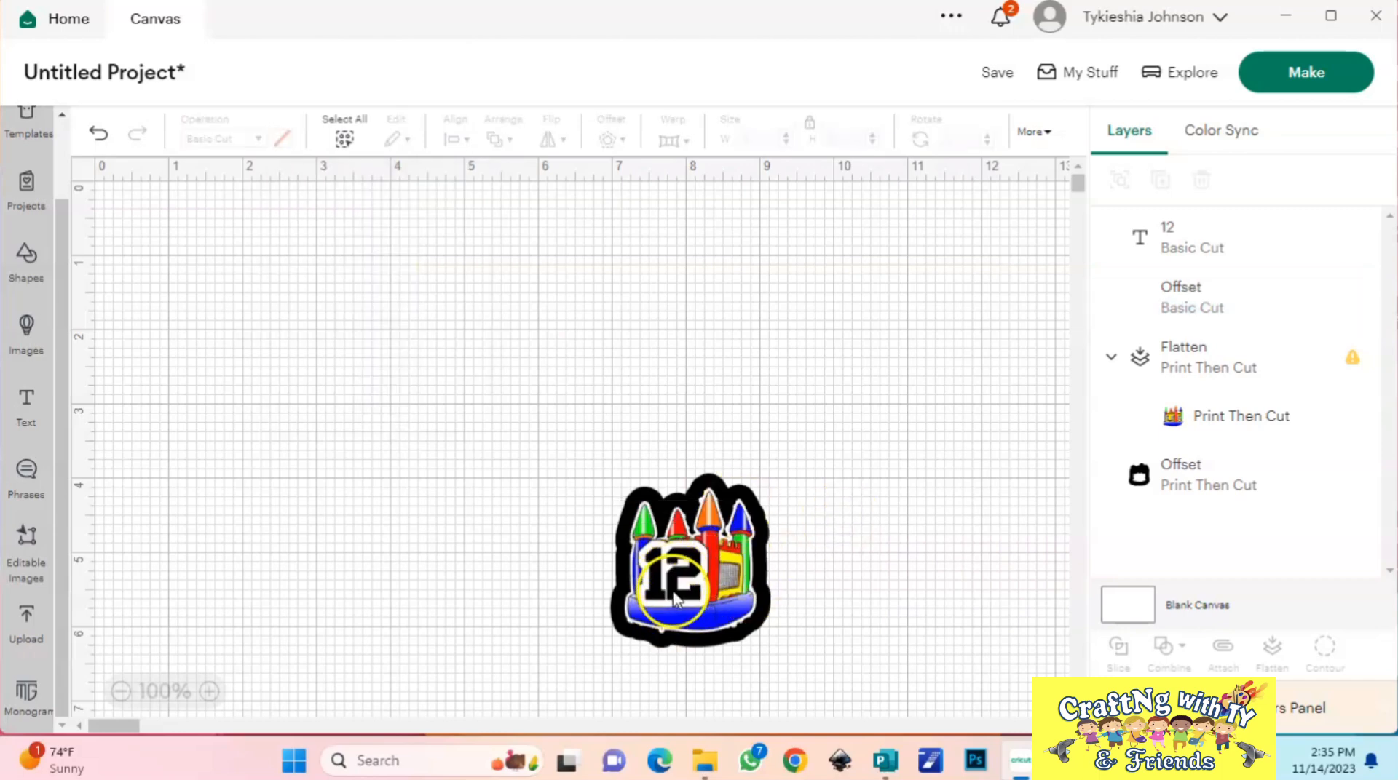
# Step: Apply a -0.097 in inward offset with rounded corners to the number's white offset
pyautogui.click(706, 553)
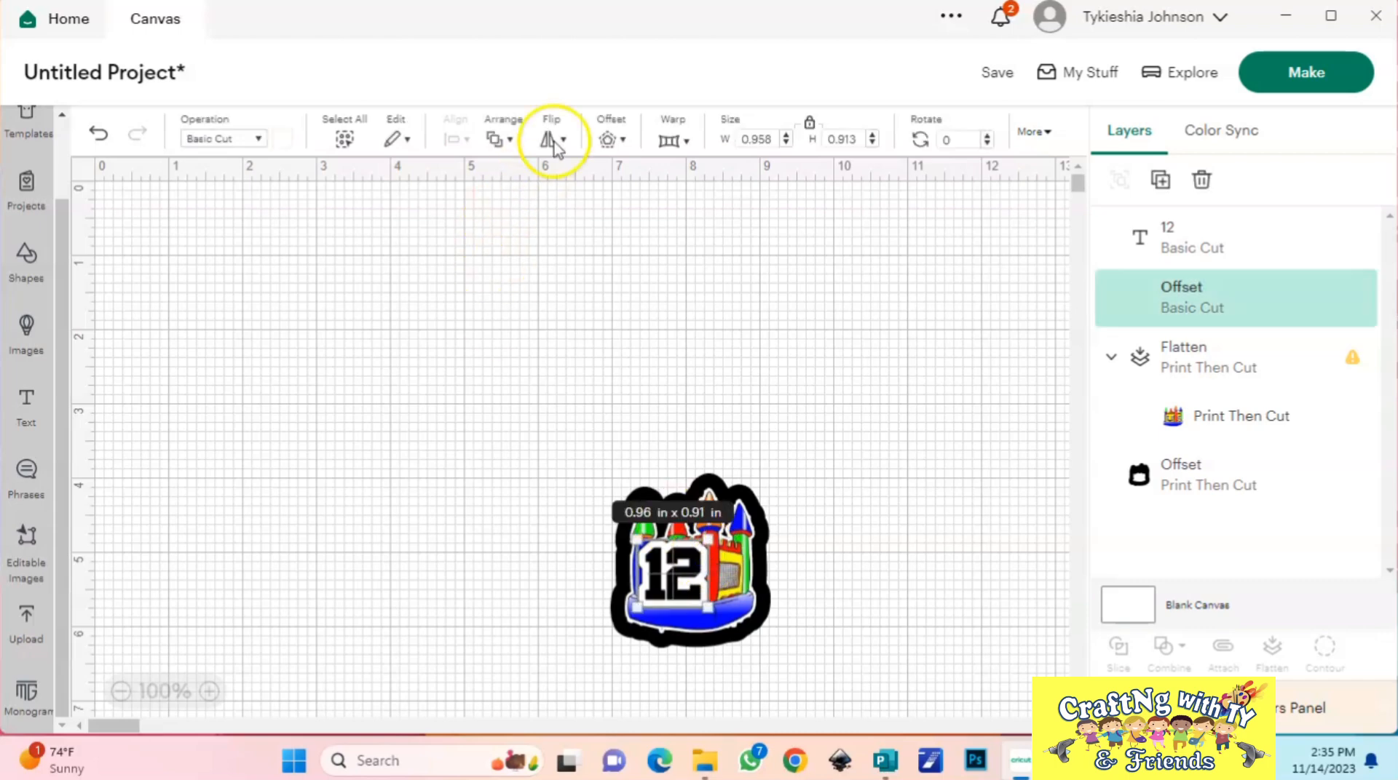
pyautogui.click(608, 142)
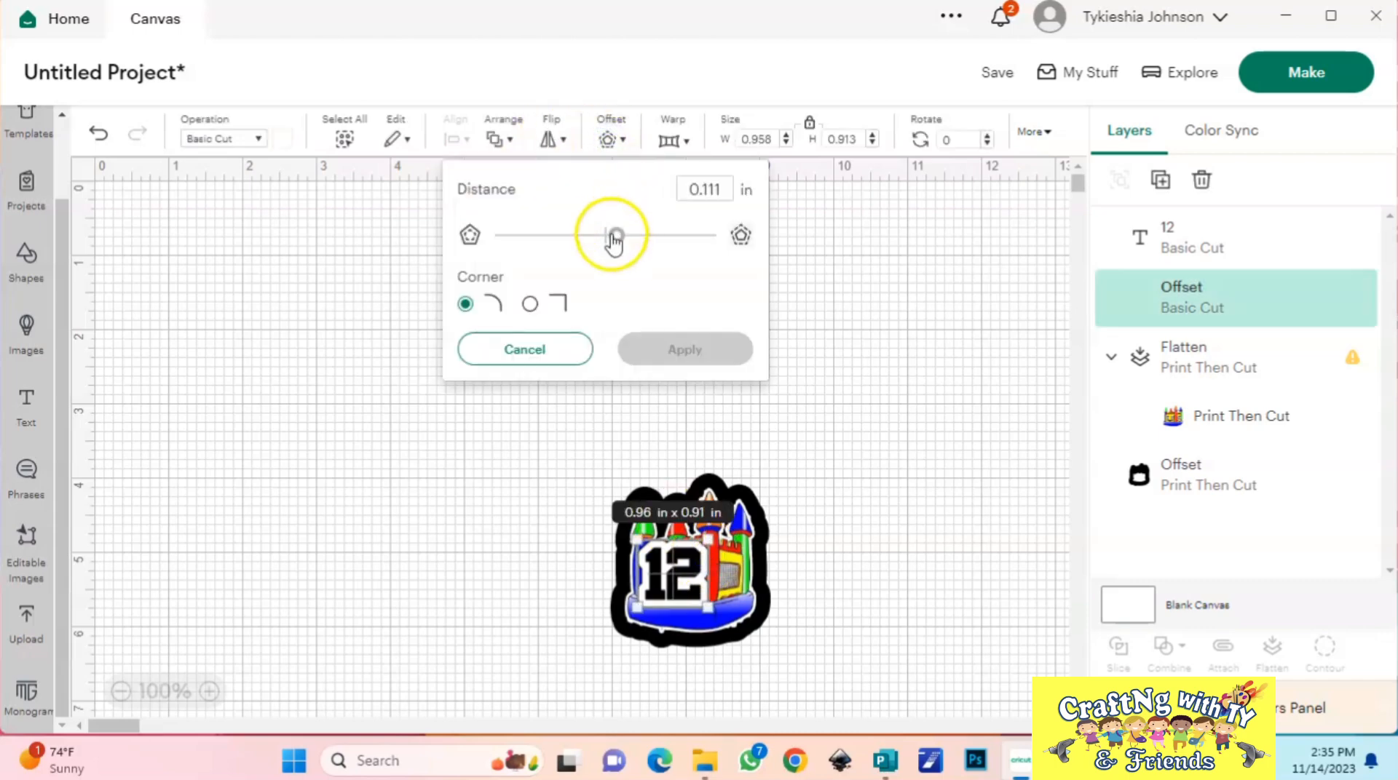
pyautogui.moveTo(614, 240); pyautogui.dragTo(596, 243)
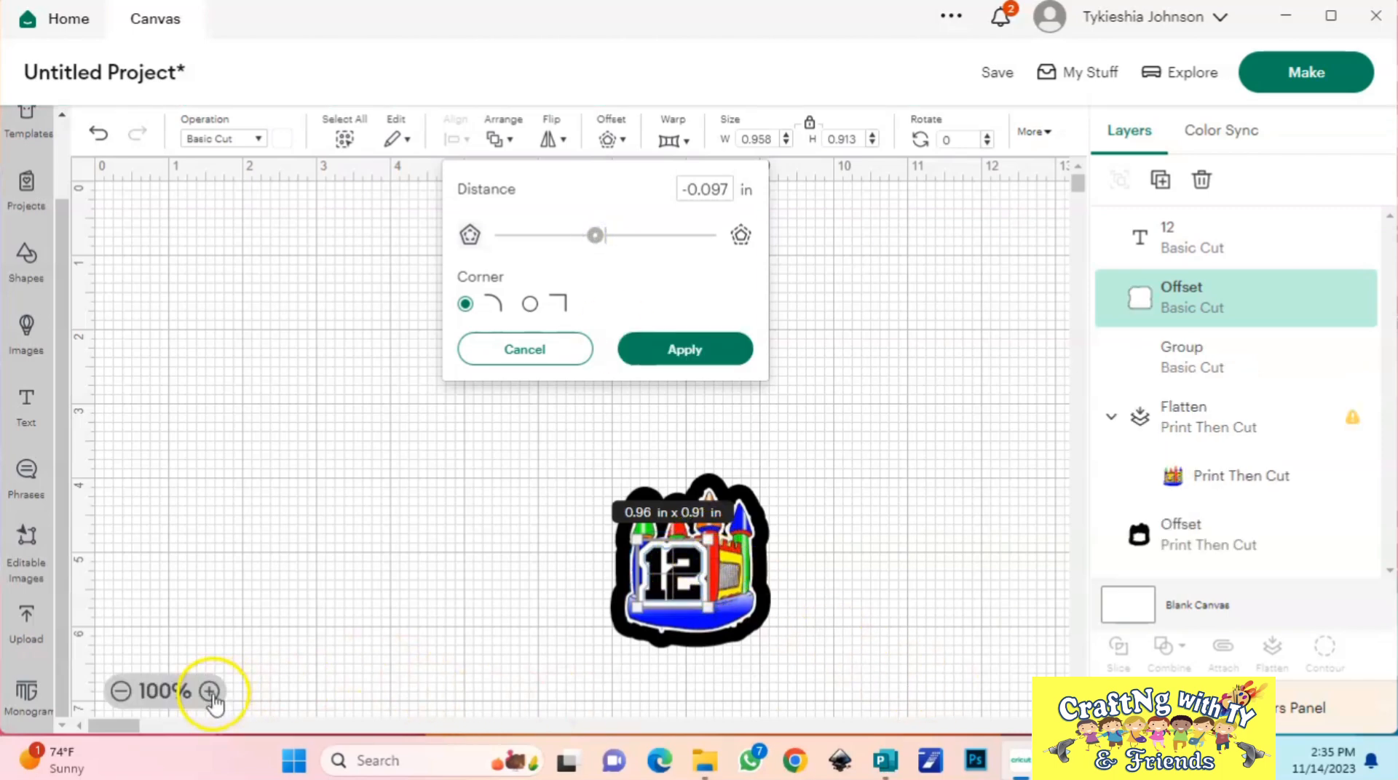
pyautogui.click(709, 364)
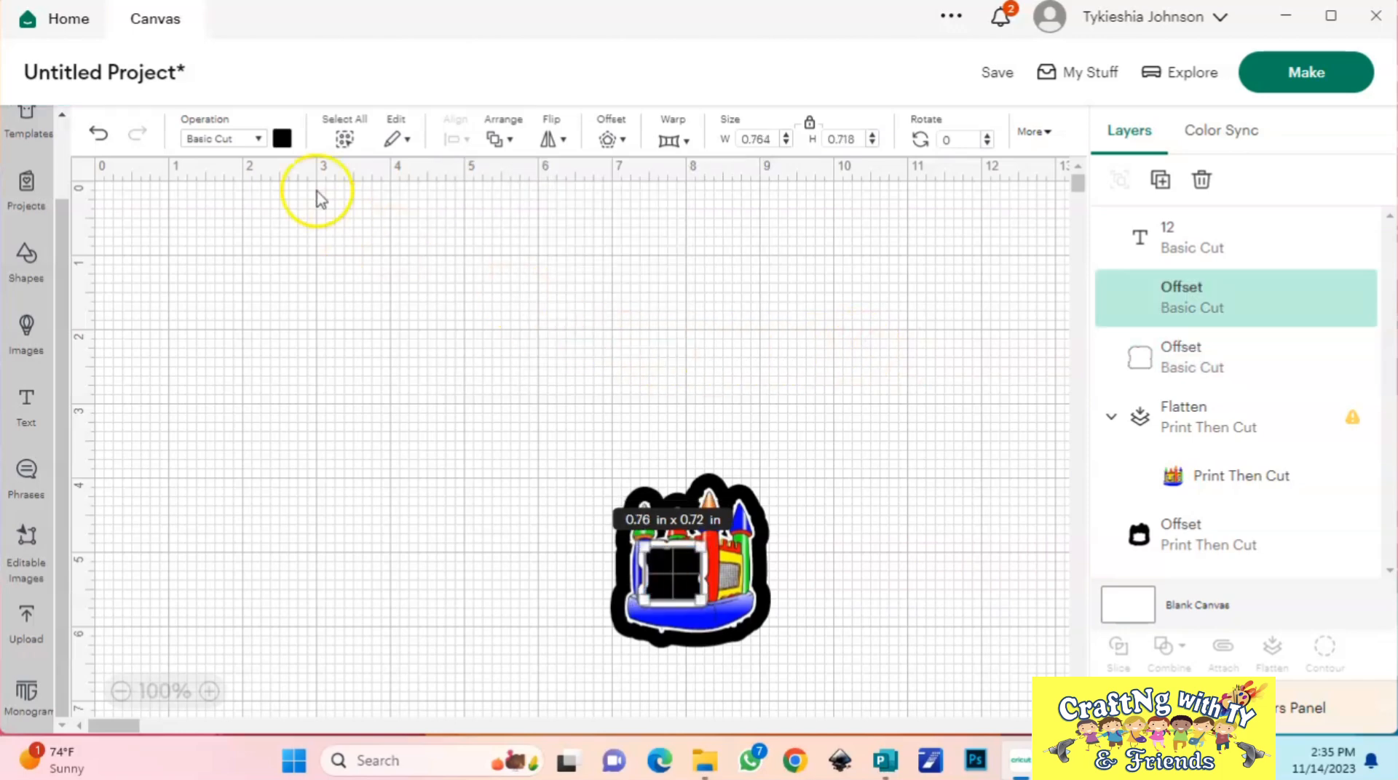
# Step: Try green as the color of the number's inner offset and change it to dark blue
pyautogui.click(283, 137)
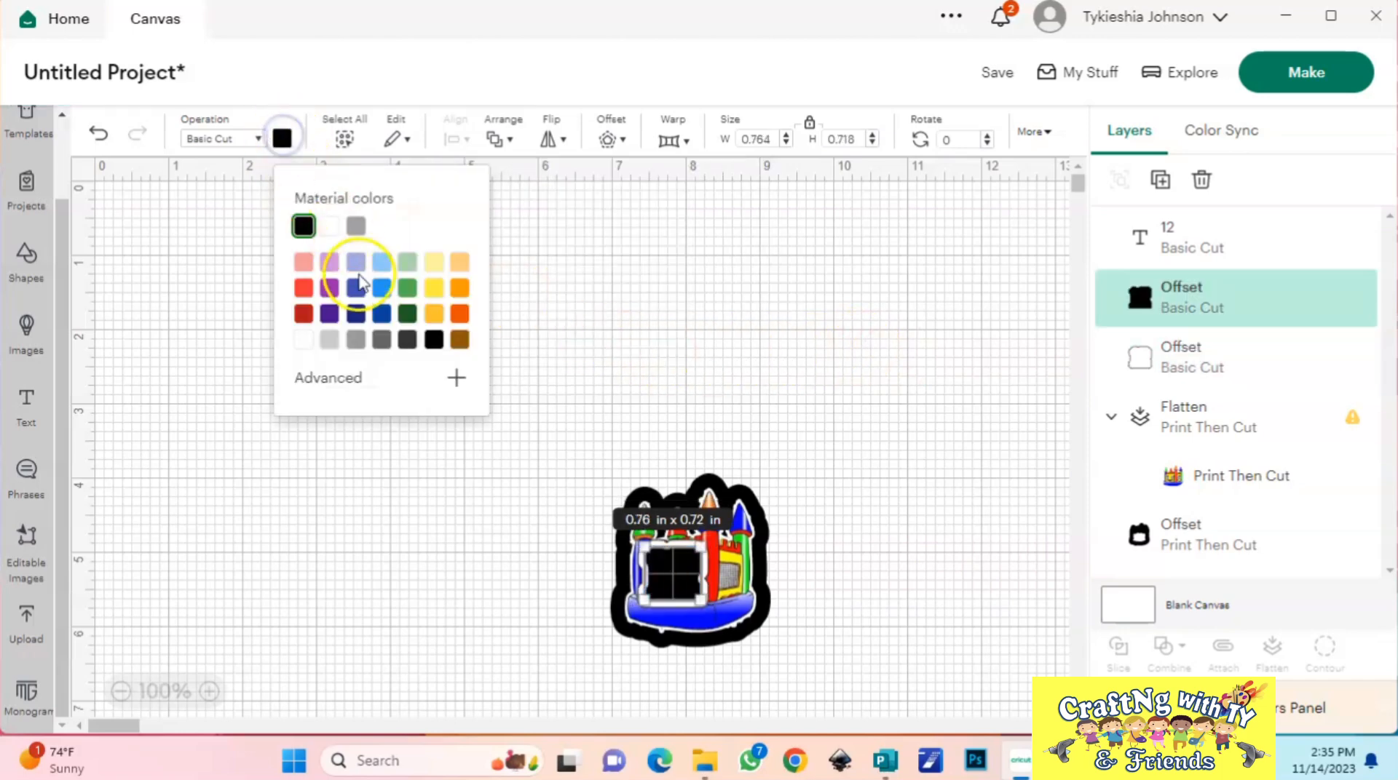
pyautogui.click(412, 289)
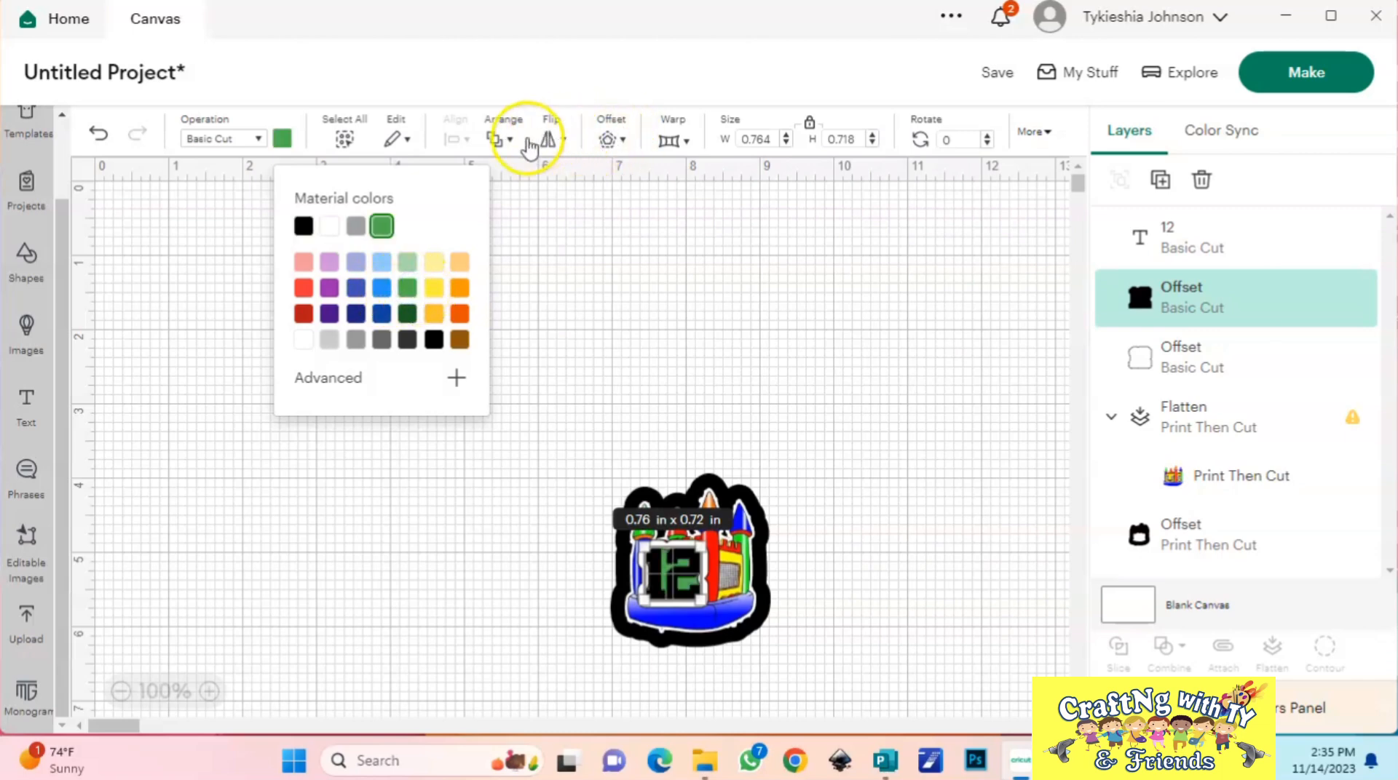
pyautogui.click(503, 139)
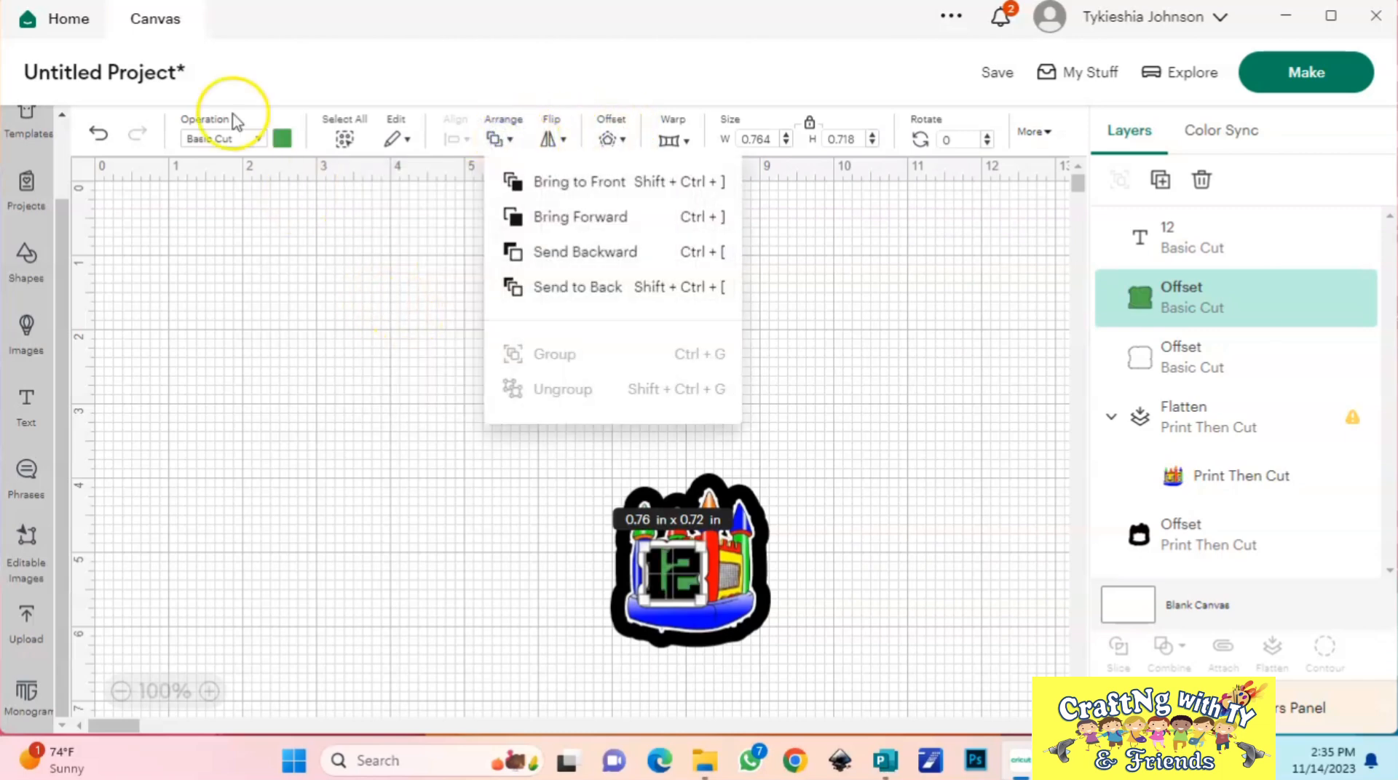
pyautogui.click(289, 141)
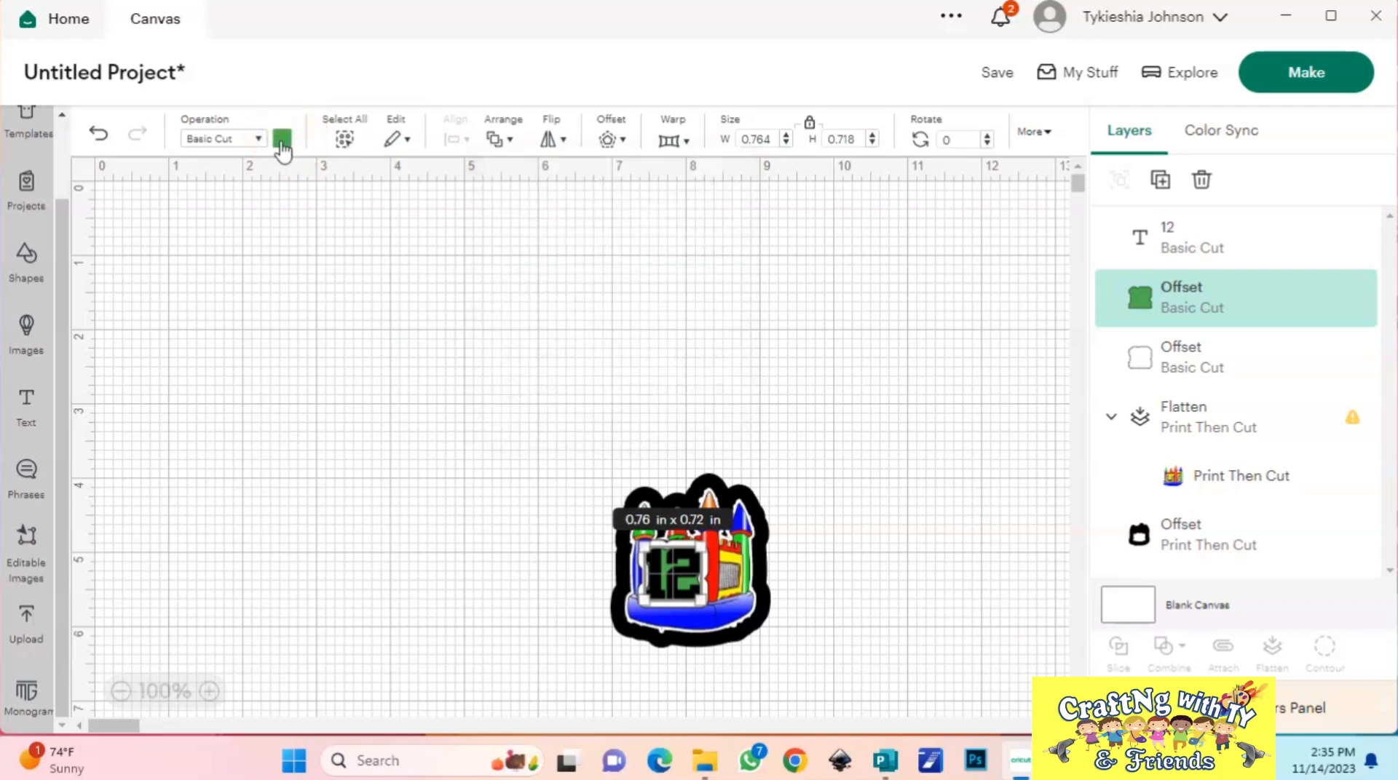
pyautogui.click(281, 143)
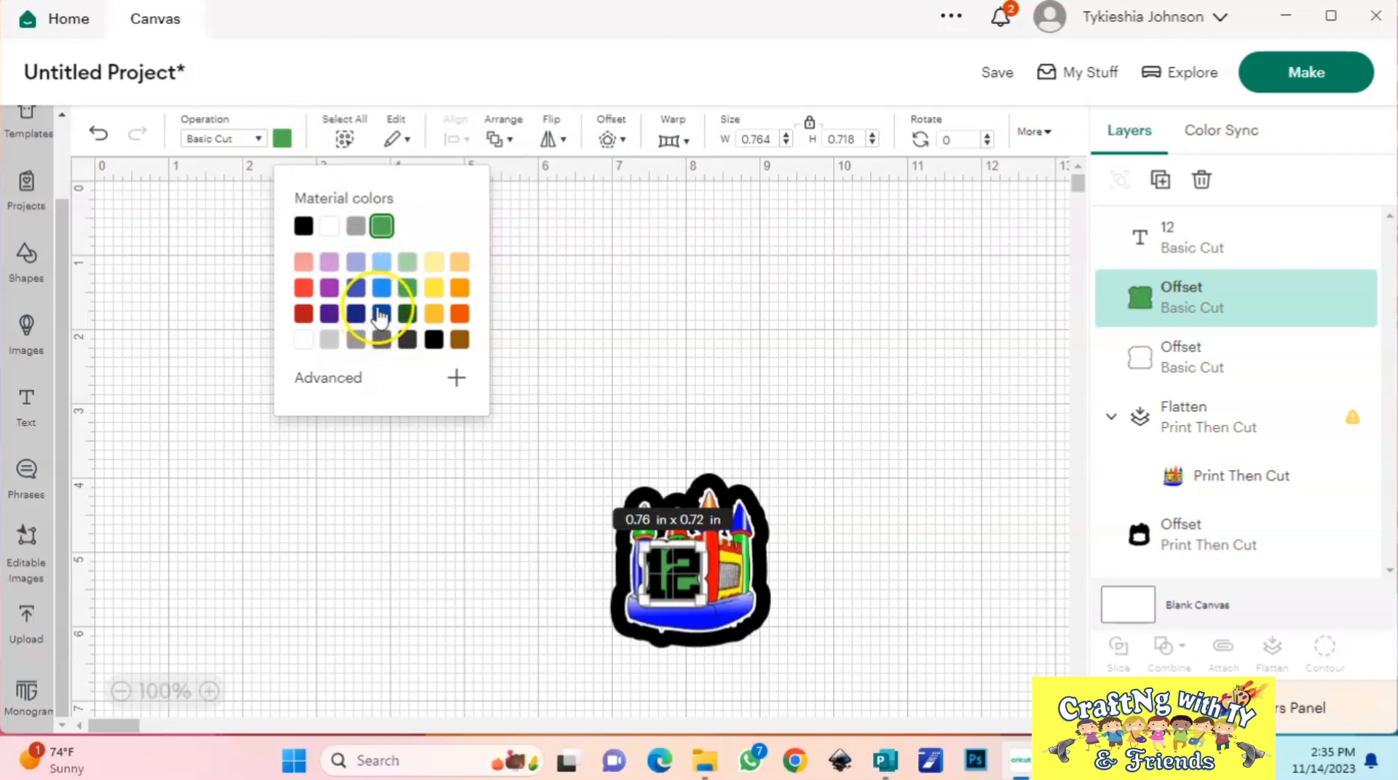
pyautogui.click(885, 442)
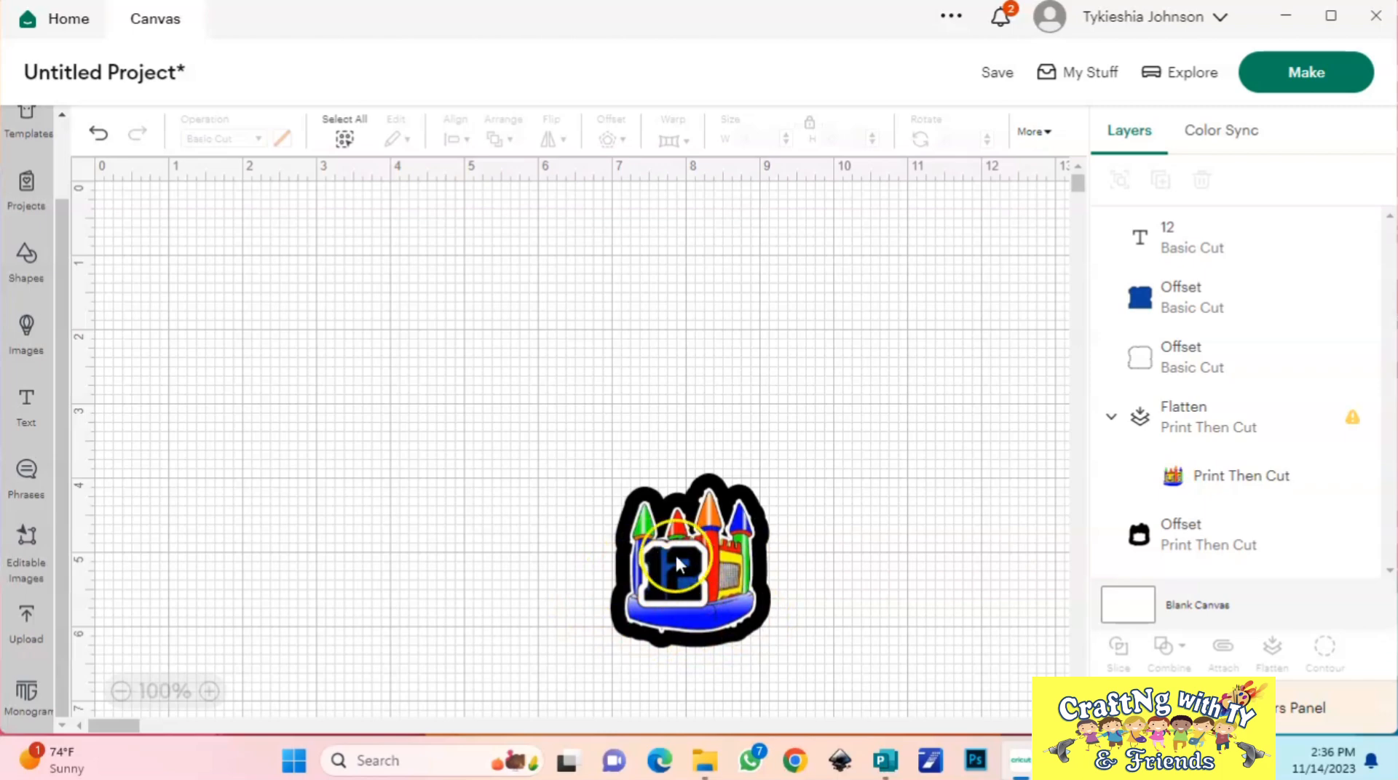
# Step: Apply an inward offset with rounded corners to the castle's black outer offset, producing a shape about 1.95 × 2.13 in
pyautogui.click(719, 479)
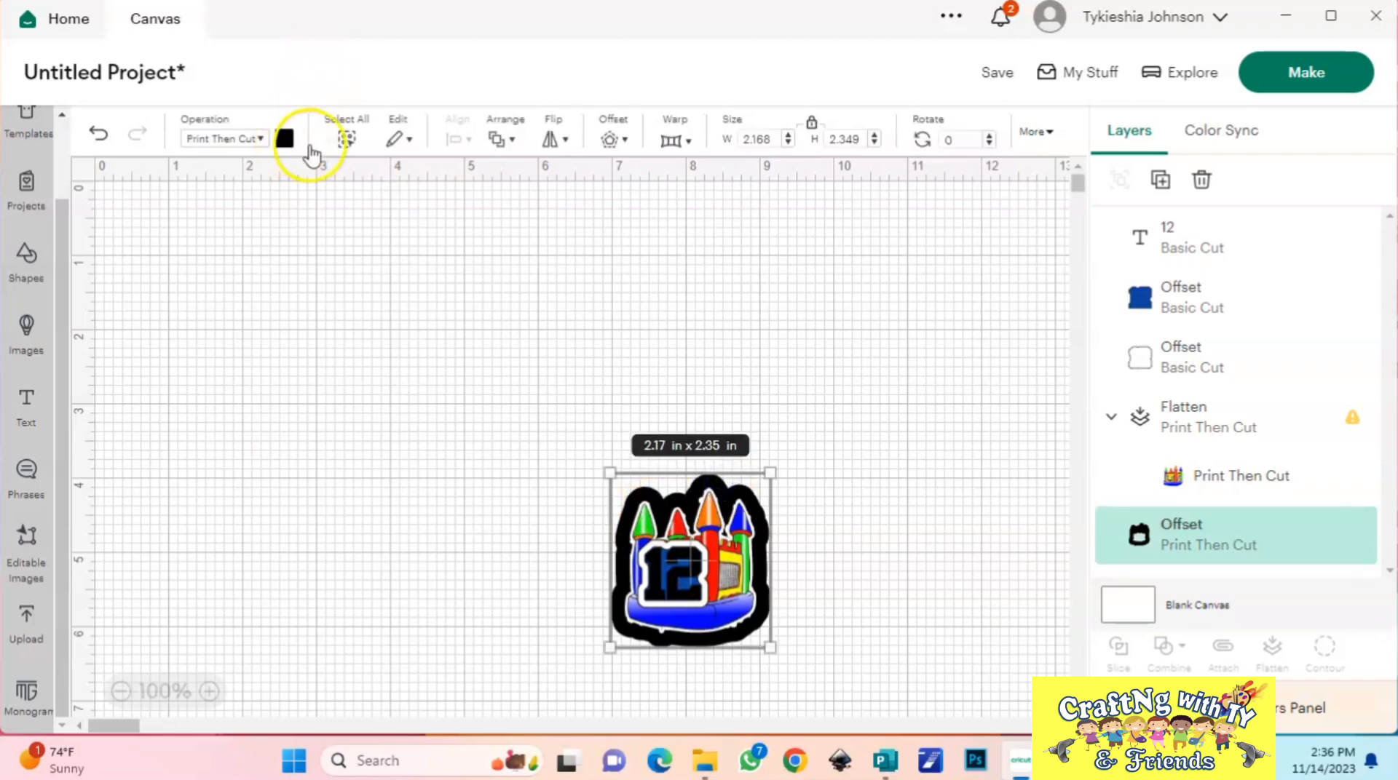
pyautogui.click(610, 139)
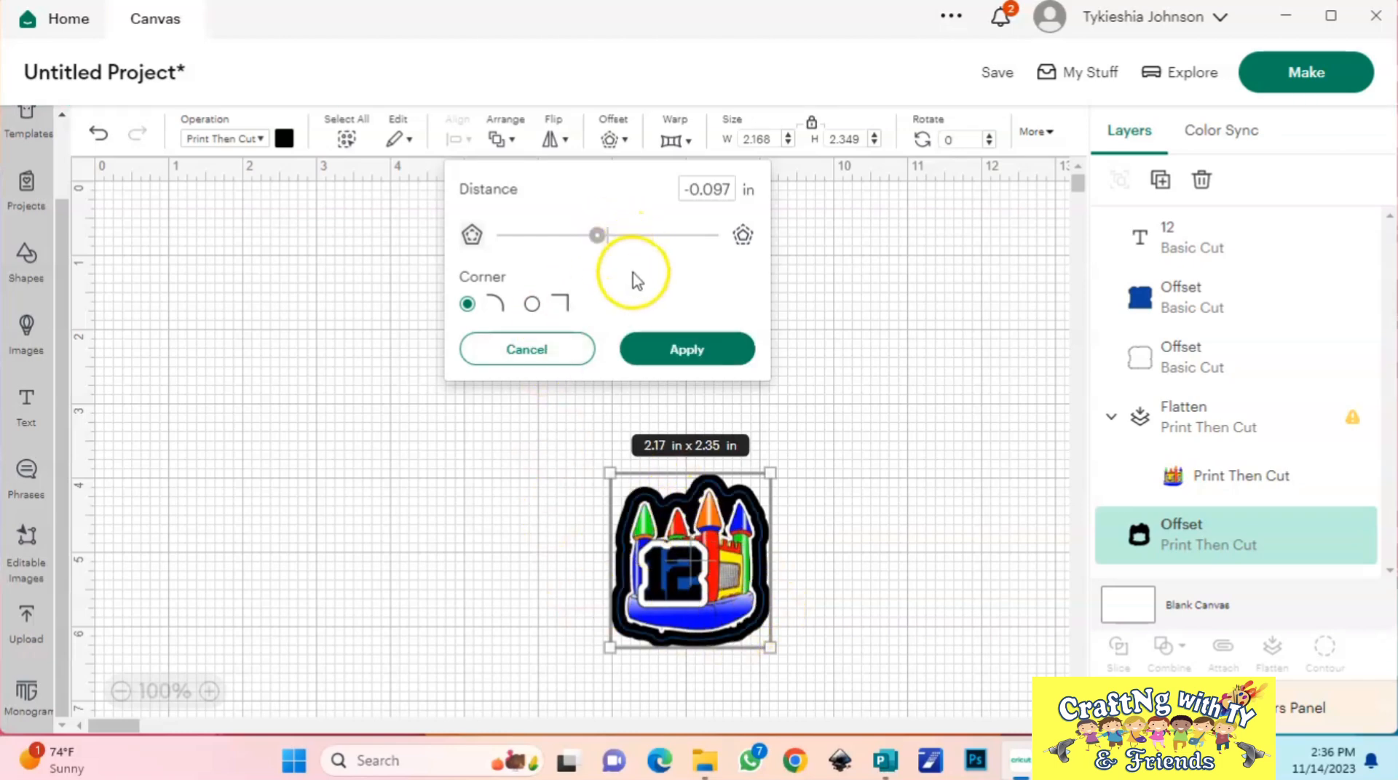
pyautogui.moveTo(600, 244); pyautogui.dragTo(595, 246)
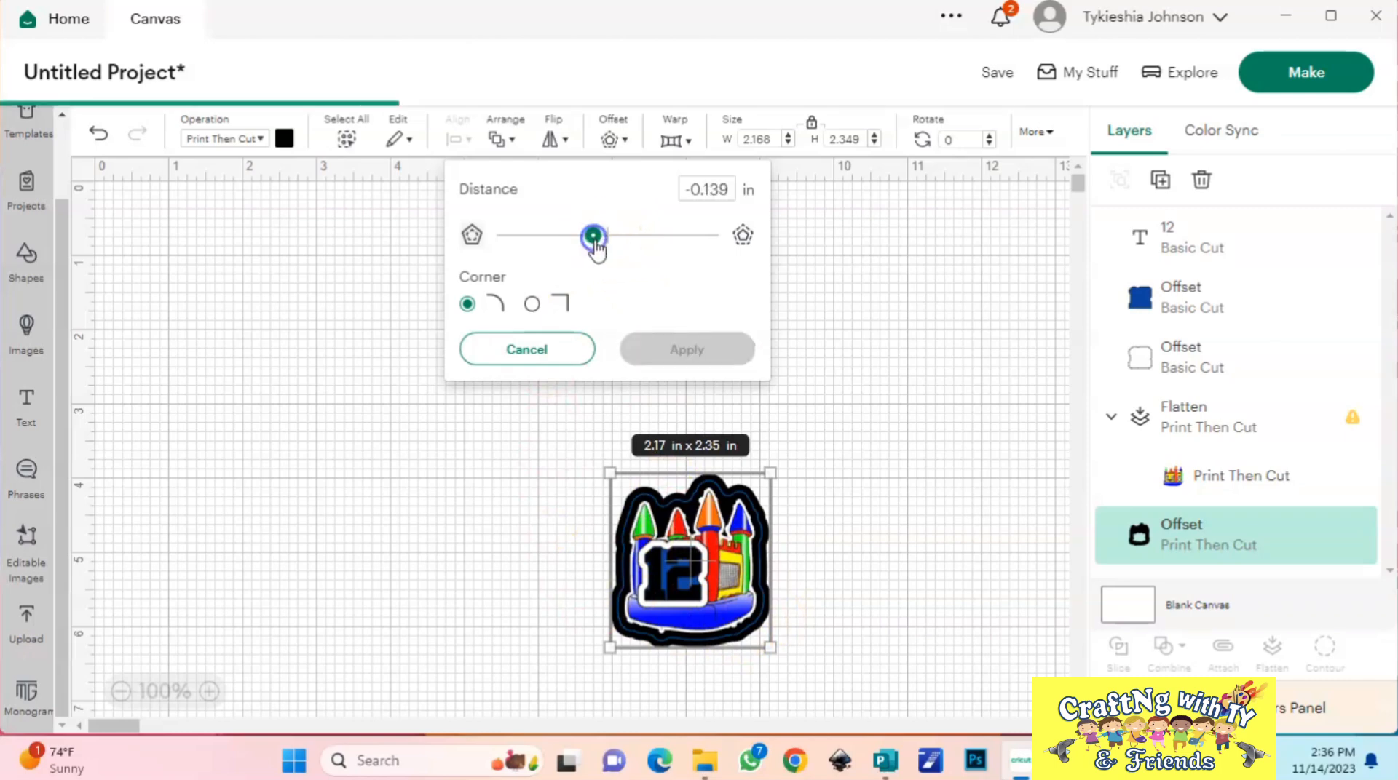
pyautogui.click(727, 353)
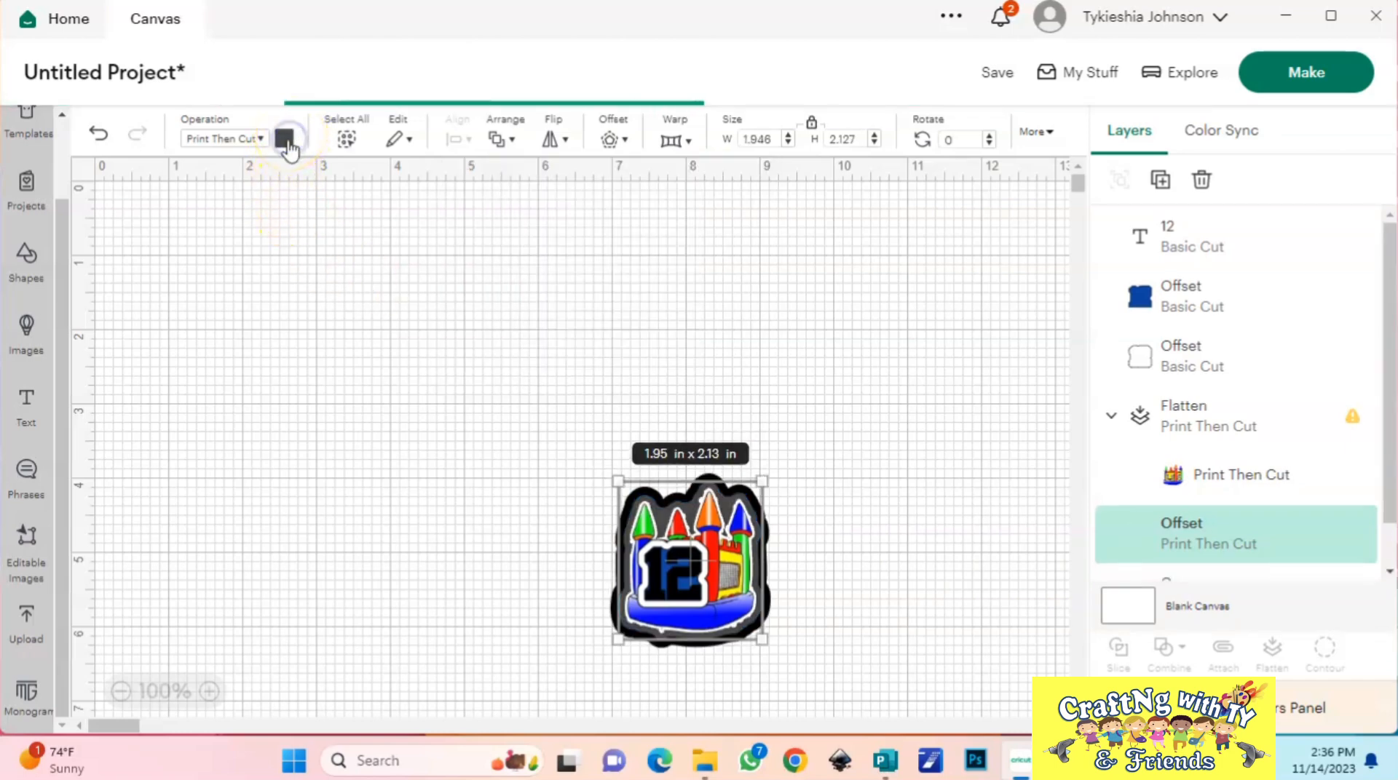
# Step: Try yellow and amber on the castle's inner offset, and mix a custom bright yellow-green for it
pyautogui.click(286, 140)
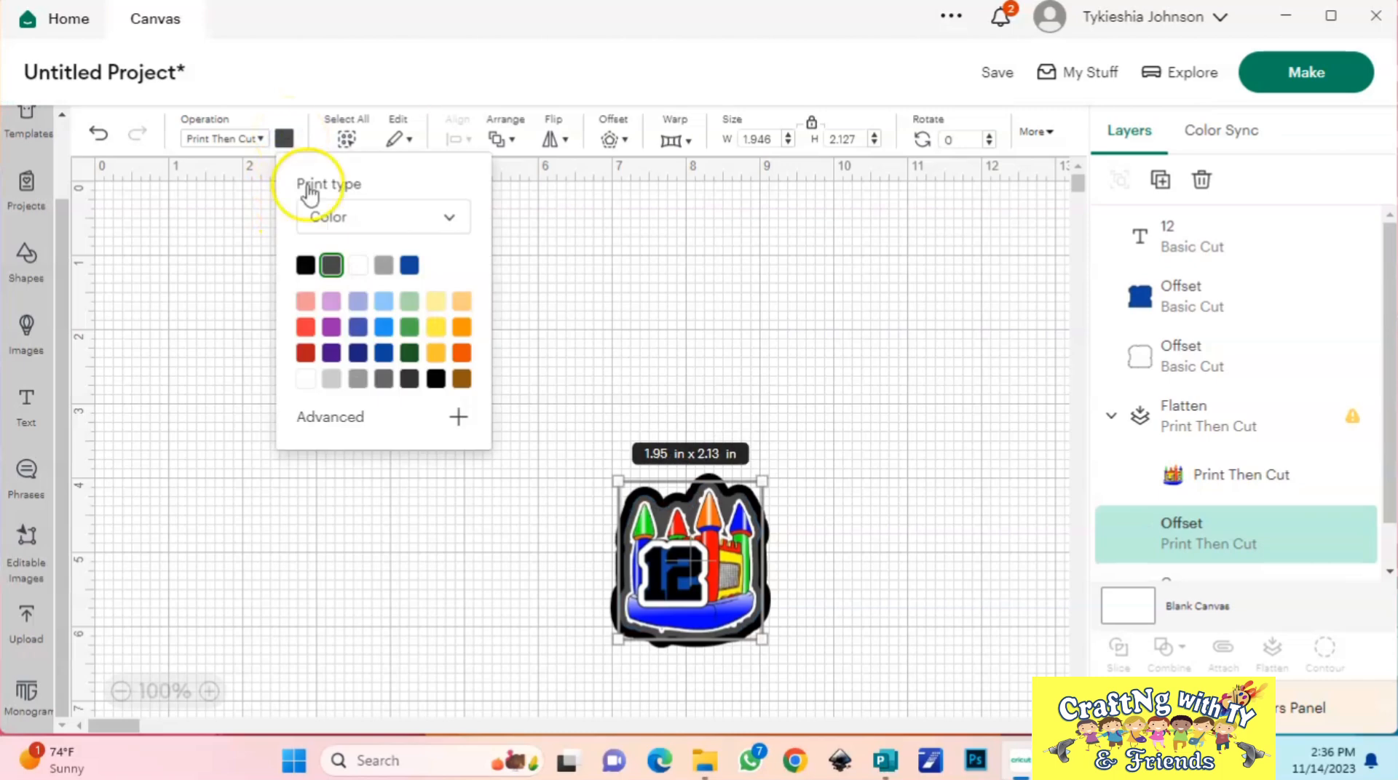
pyautogui.click(439, 328)
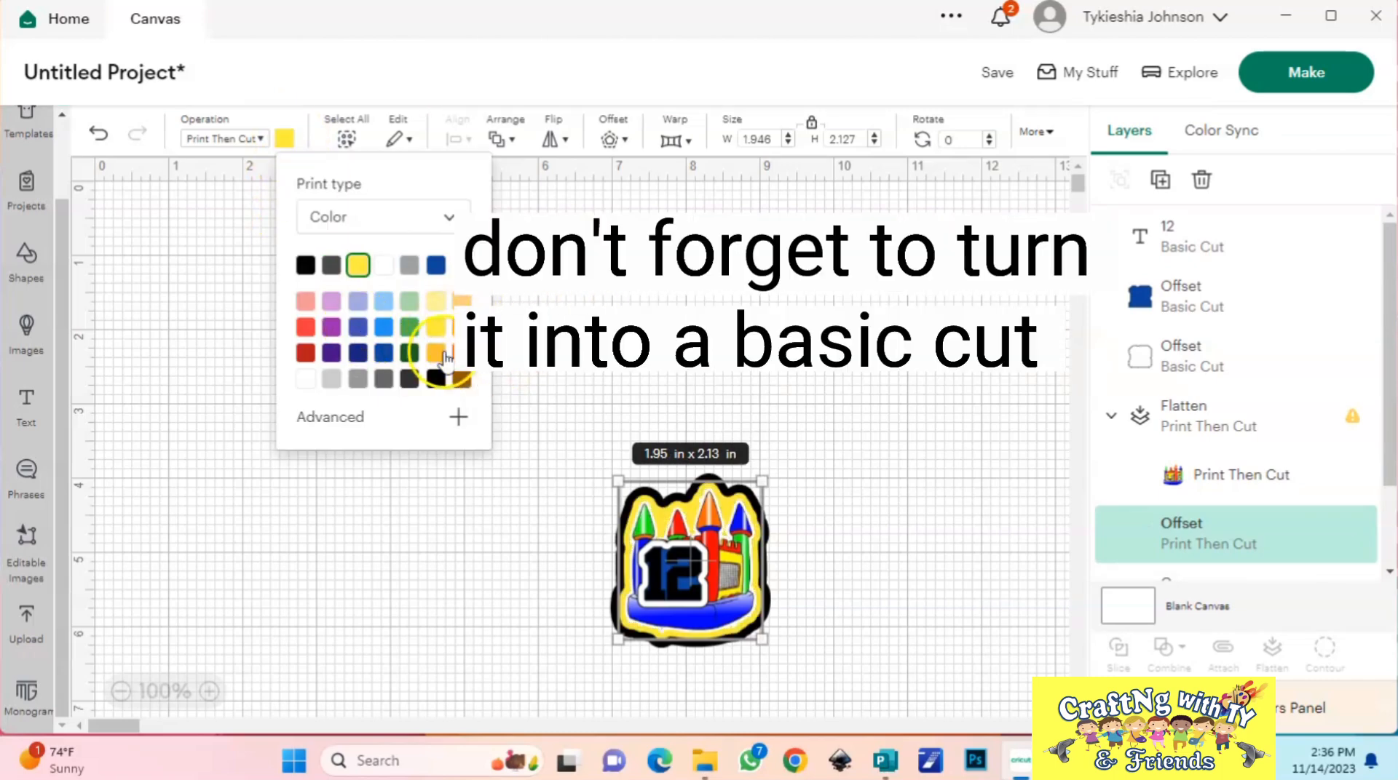
pyautogui.click(458, 417)
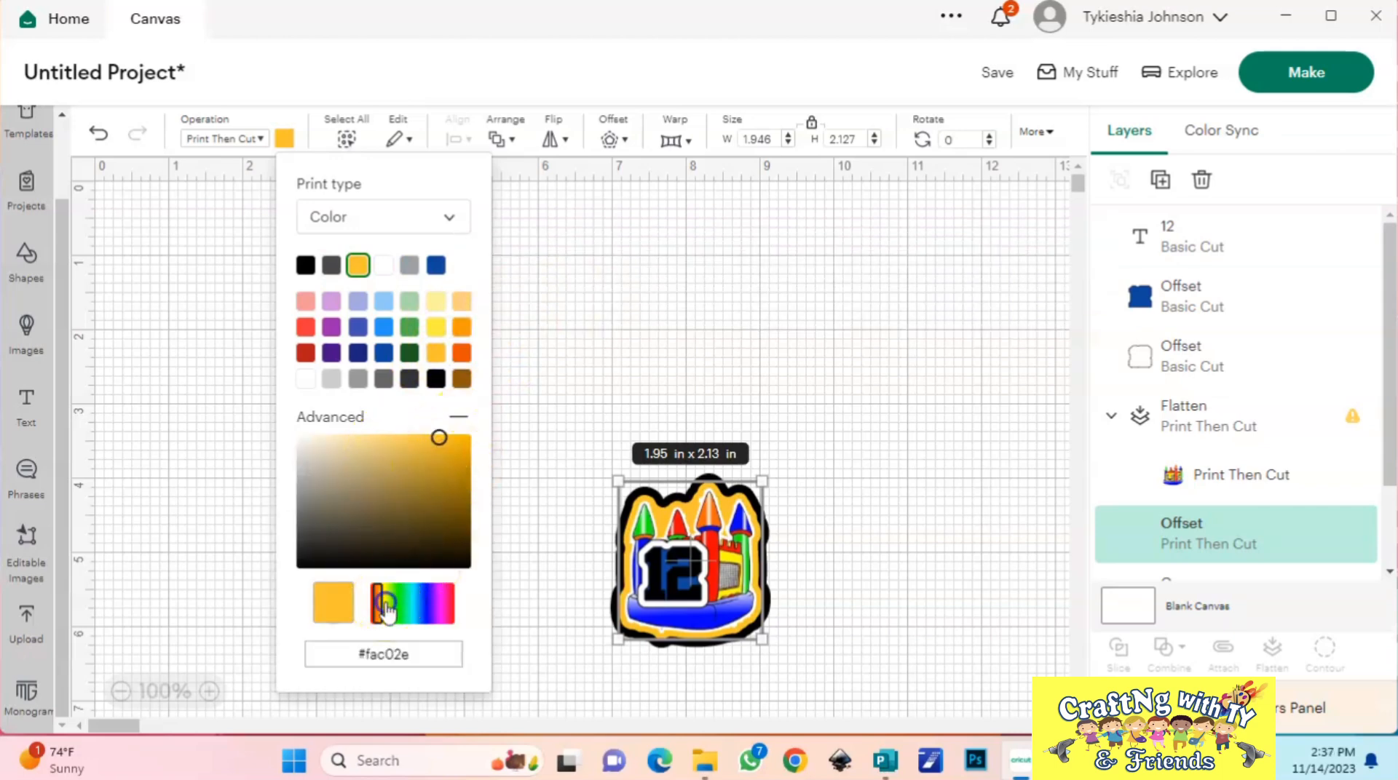
pyautogui.moveTo(389, 605); pyautogui.dragTo(393, 605)
pyautogui.click(440, 444)
pyautogui.click(470, 431)
pyautogui.moveTo(393, 597); pyautogui.dragTo(388, 615)
pyautogui.click(446, 445)
pyautogui.moveTo(450, 447)
pyautogui.mouseDown()
pyautogui.moveTo(466, 457)
pyautogui.moveTo(469, 446)
pyautogui.mouseUp()
pyautogui.click(748, 303)
# Step: Select the castle, the number 12 and all their offsets, and group them
pyautogui.click(610, 423)
pyautogui.moveTo(597, 449); pyautogui.dragTo(808, 681)
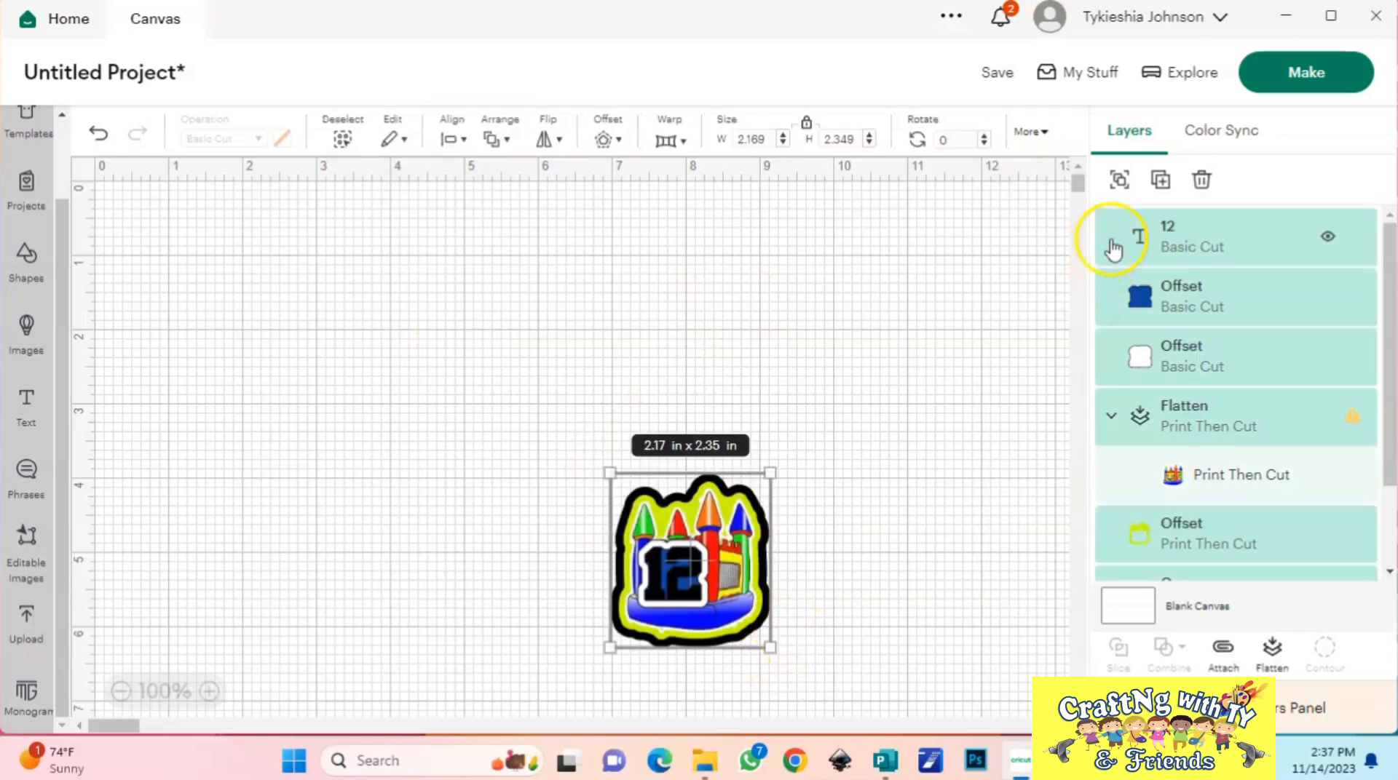
pyautogui.click(1123, 180)
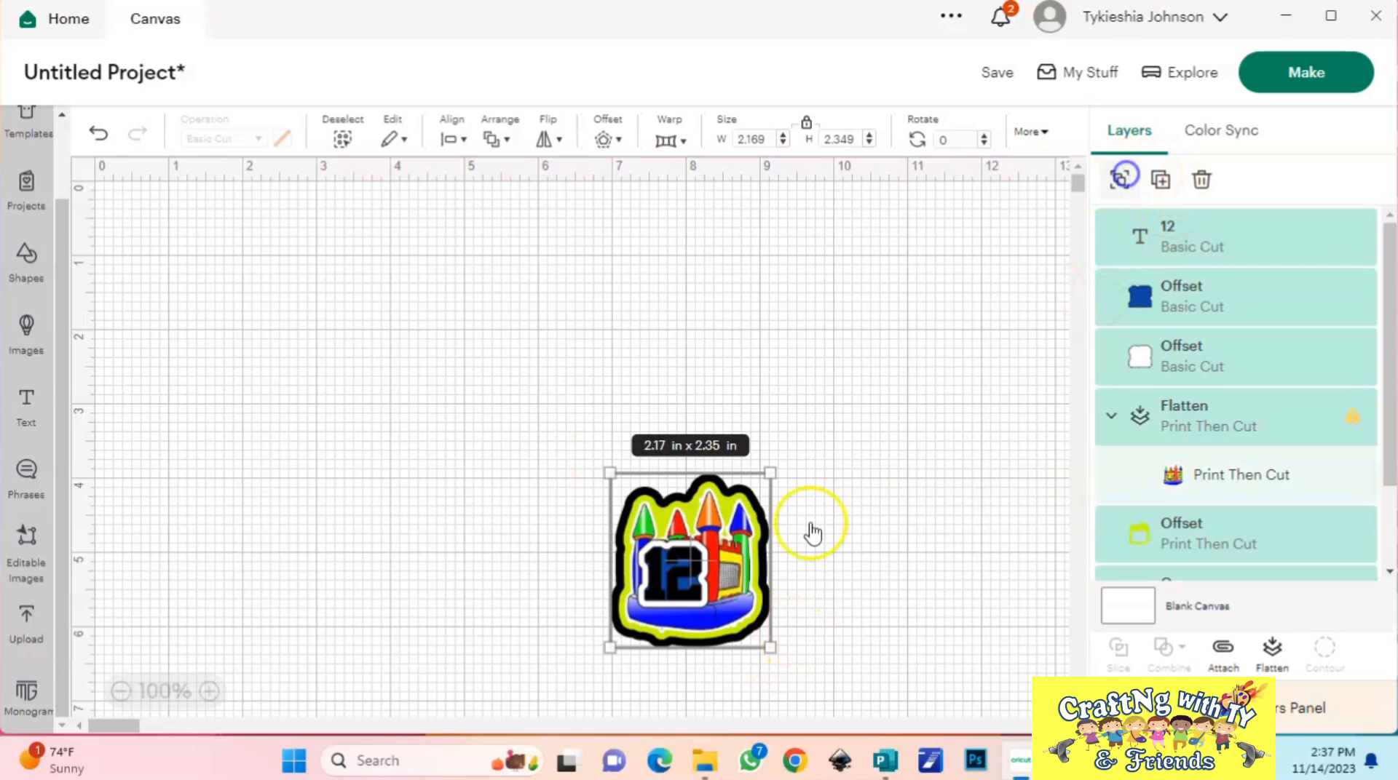
# Step: Move the grouped design down and left so its upper-left corner sits about 5.7 in across and 5.5 in down the canvas
pyautogui.click(212, 691)
pyautogui.click(213, 693)
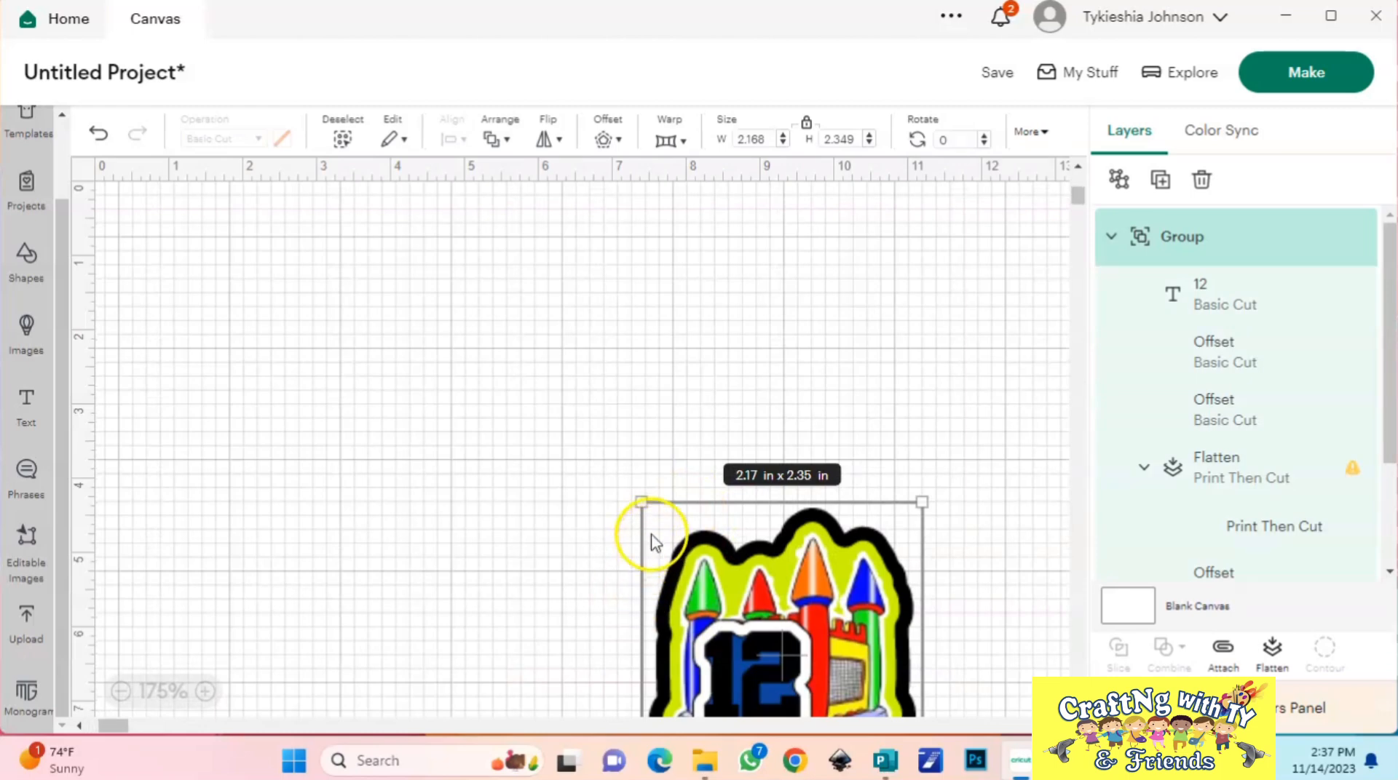
pyautogui.scroll(-8, 675, 508)
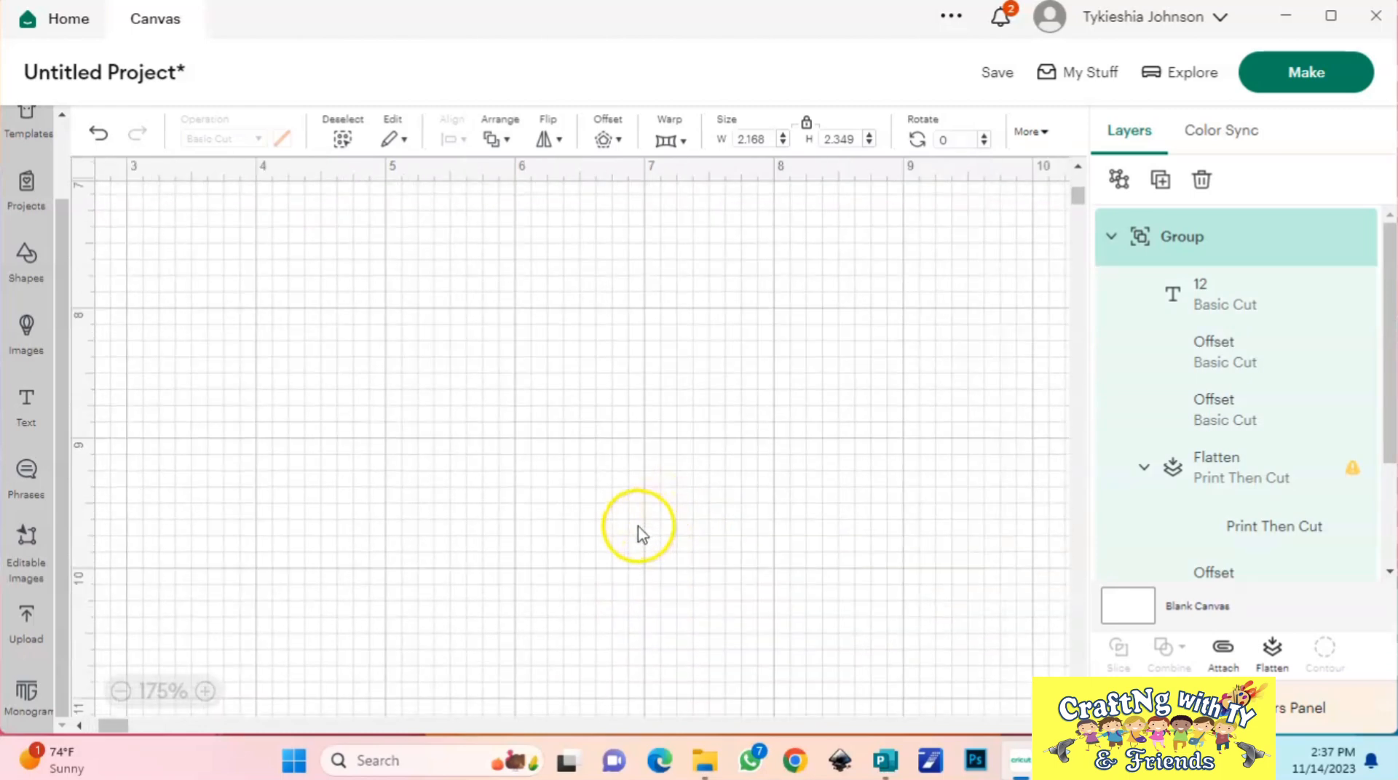
pyautogui.scroll(2, 638, 535)
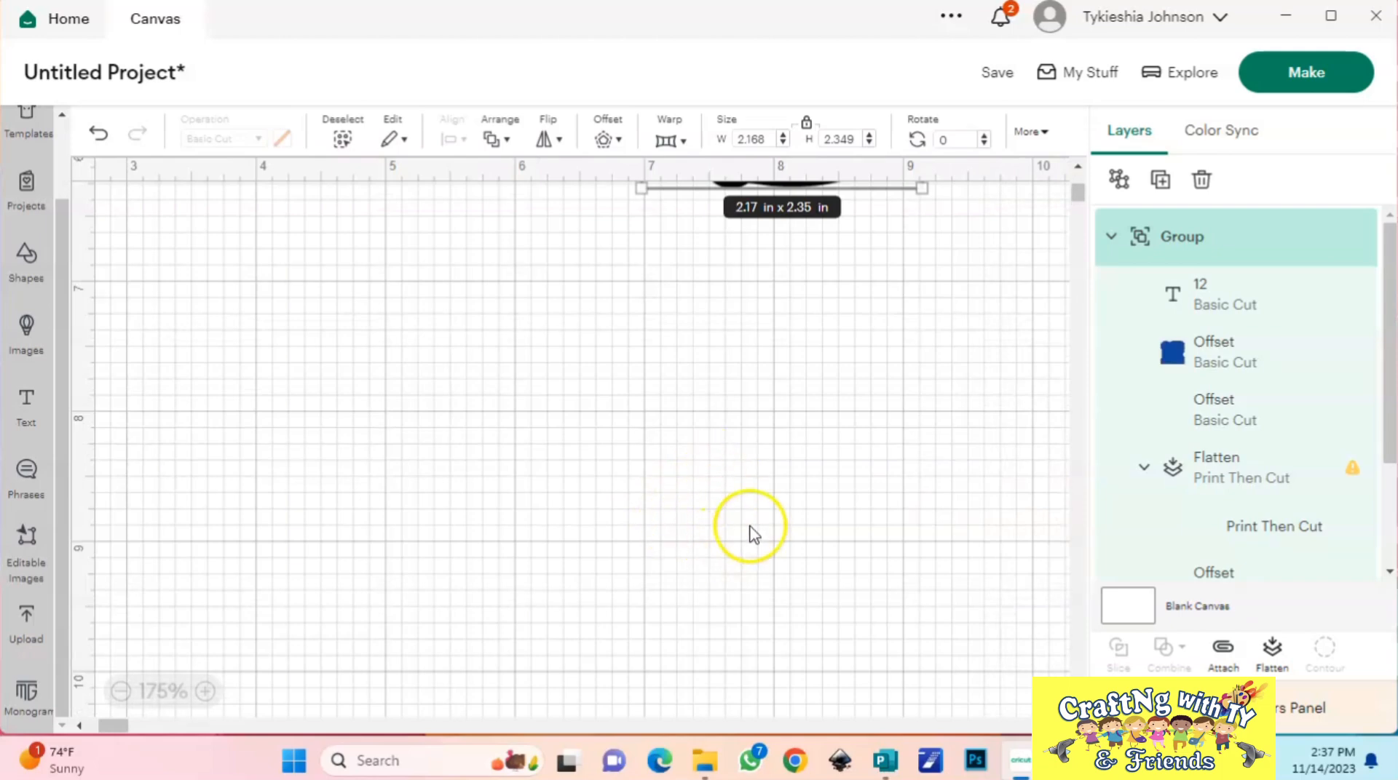
pyautogui.scroll(4, 757, 509)
pyautogui.moveTo(786, 247); pyautogui.dragTo(619, 460)
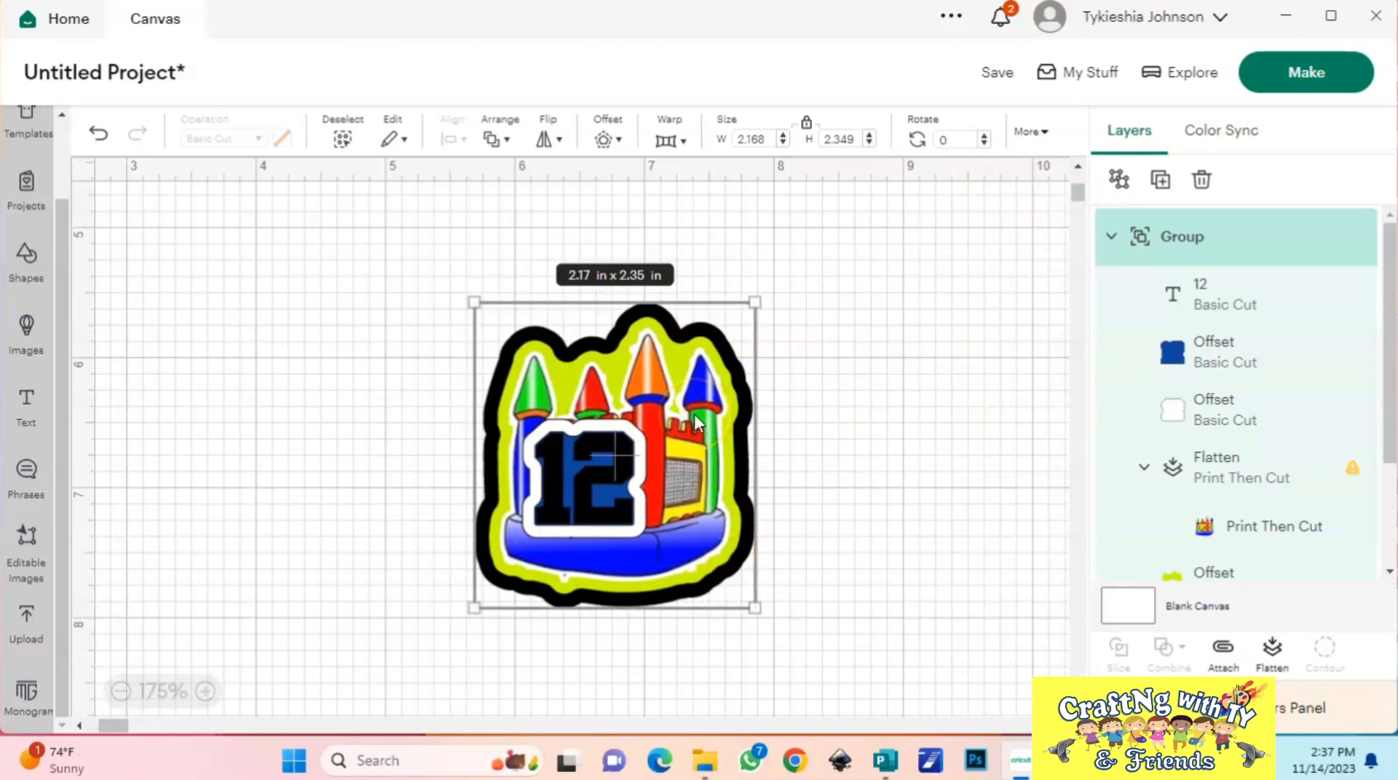
# Step: Save the project under a title made of the child's name followed by "12TH BDAY CUPCAKE TOPPERS", without adding it to a collection
pyautogui.click(997, 75)
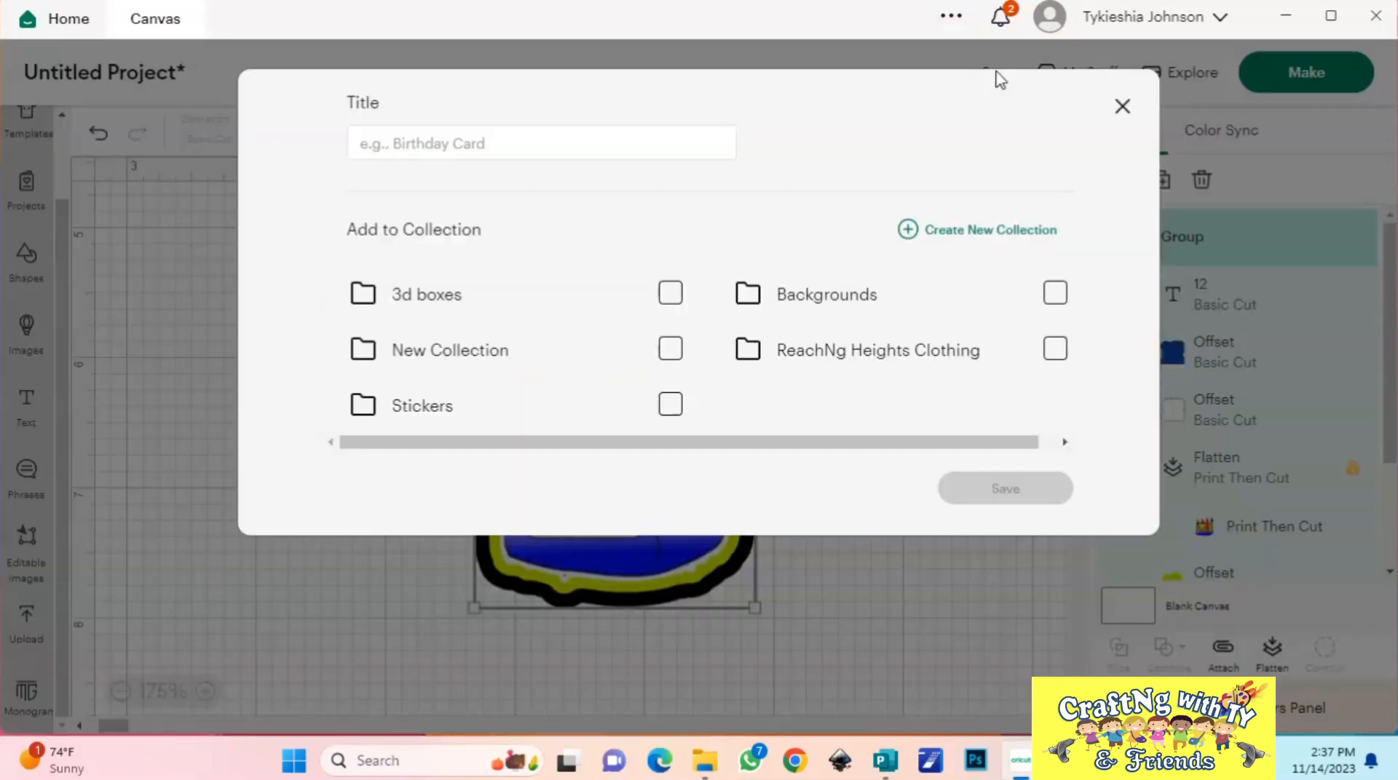
pyautogui.click(612, 148)
pyautogui.write('JAYS 12TH BDAY CUPCAKE TOPPERS')
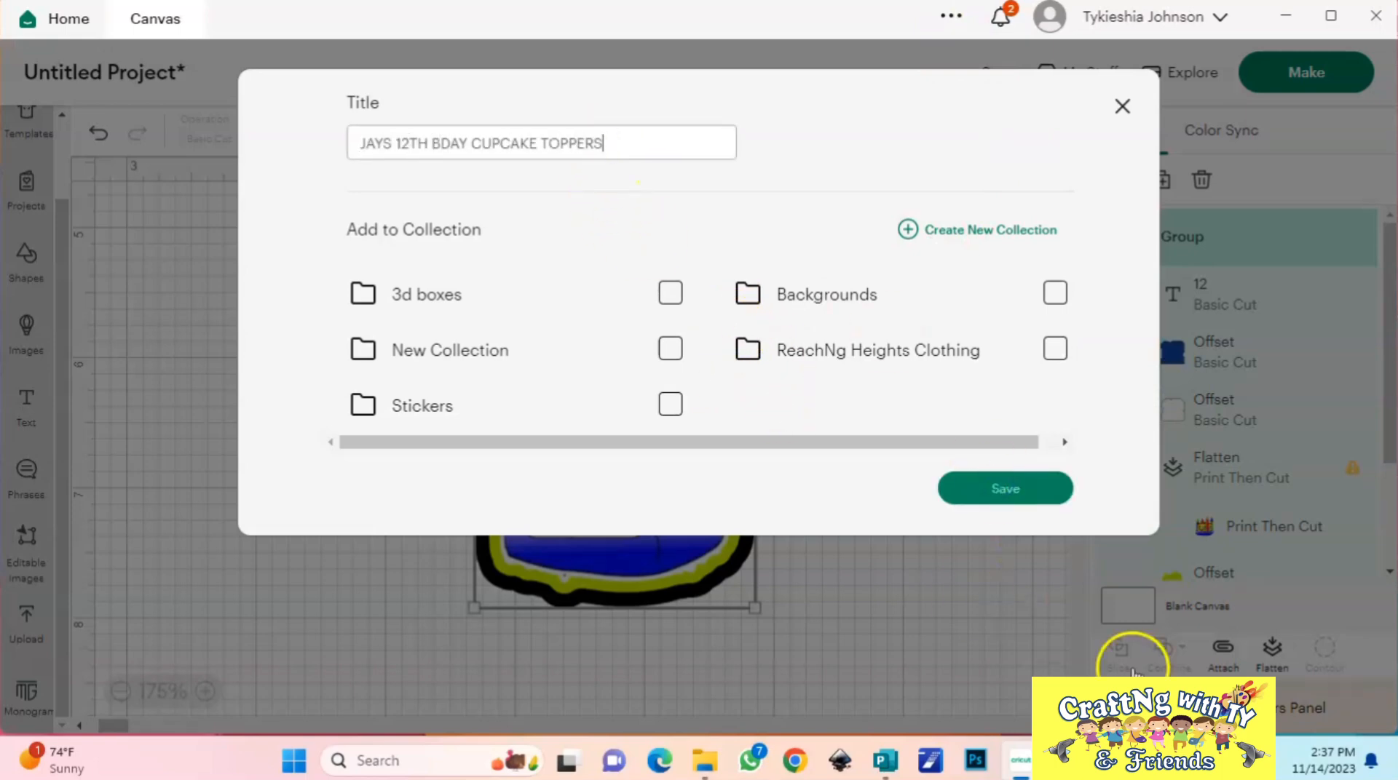
pyautogui.press('Return')
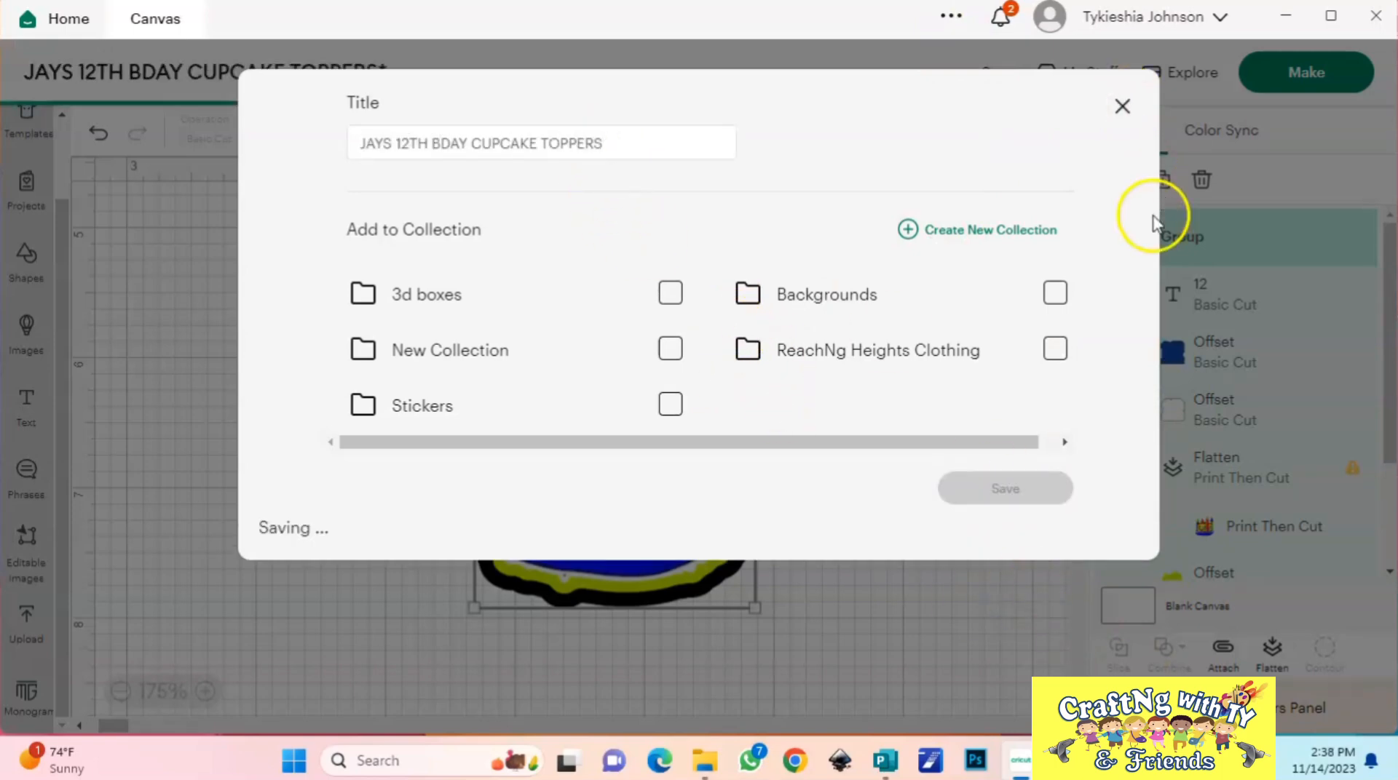